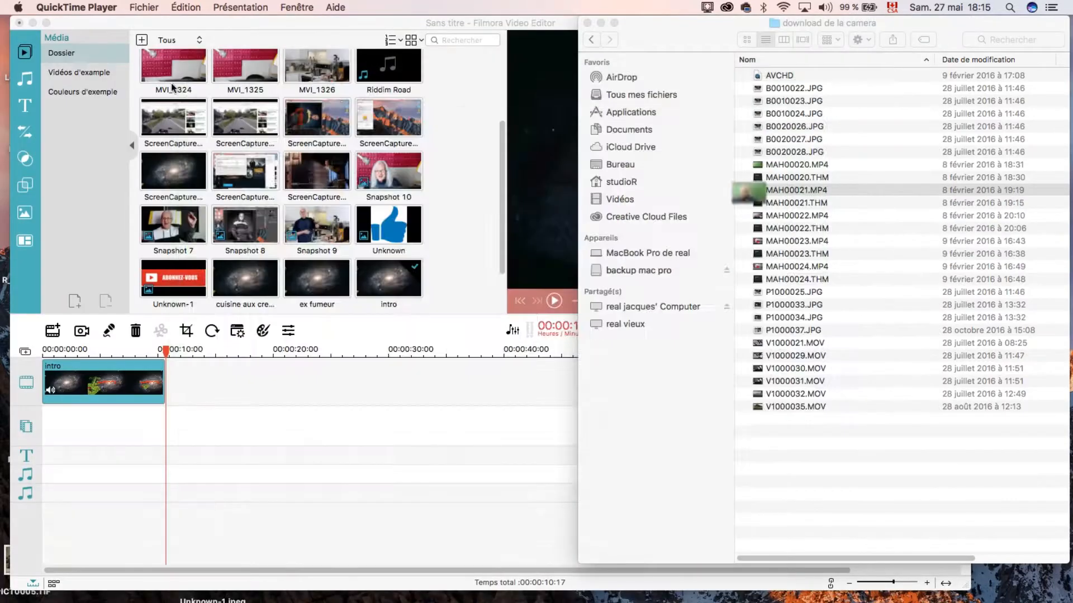
Place MAH00021.MP4 from the camera download folder on the main video track directly after the intro clip.
left_click_drag(761, 191, 229, 400)
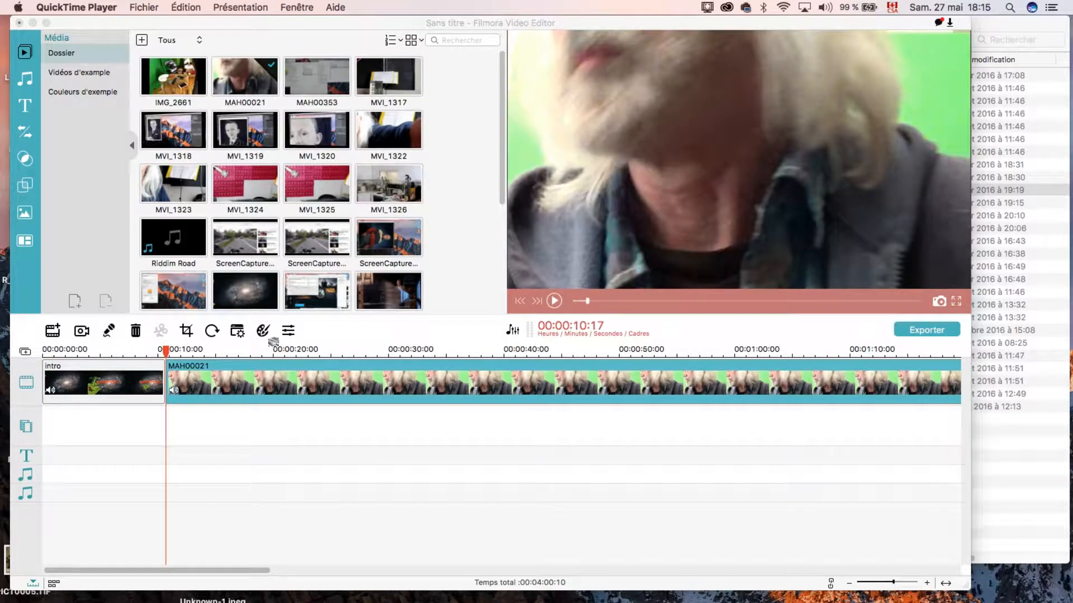
left_click(167, 353)
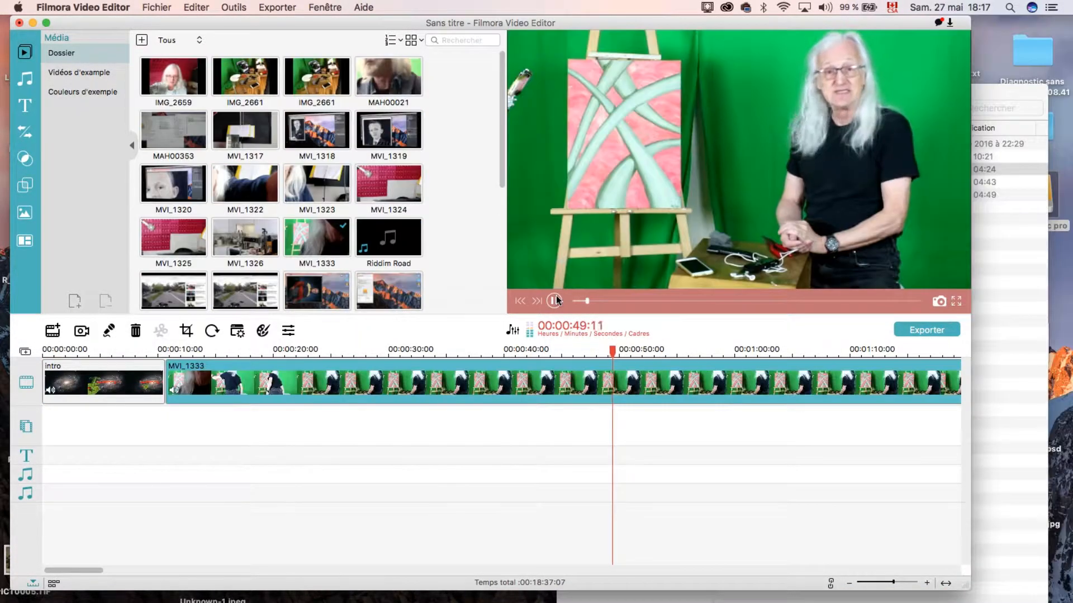
Split the MVI_1333 clip at 00:00:24:16 and delete the portion before the split.
left_click(555, 302)
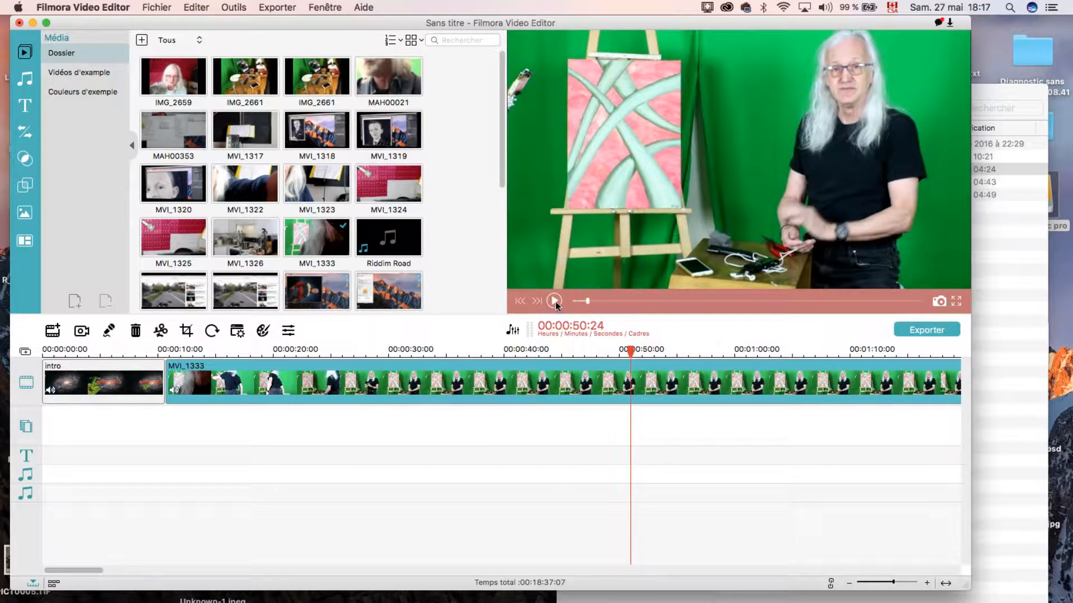
left_click_drag(636, 362, 327, 369)
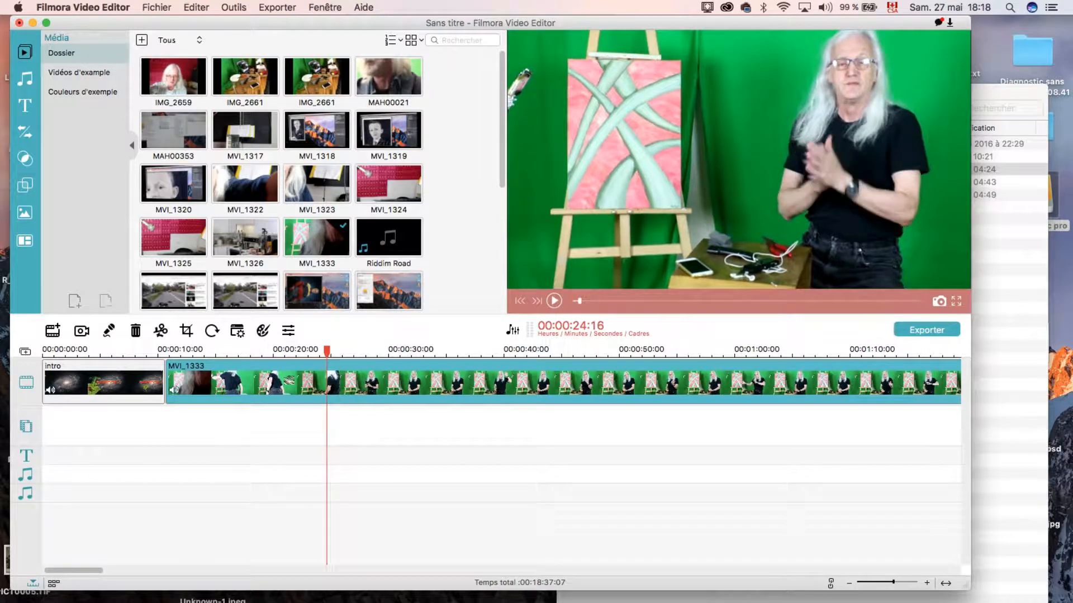
right_click(291, 385)
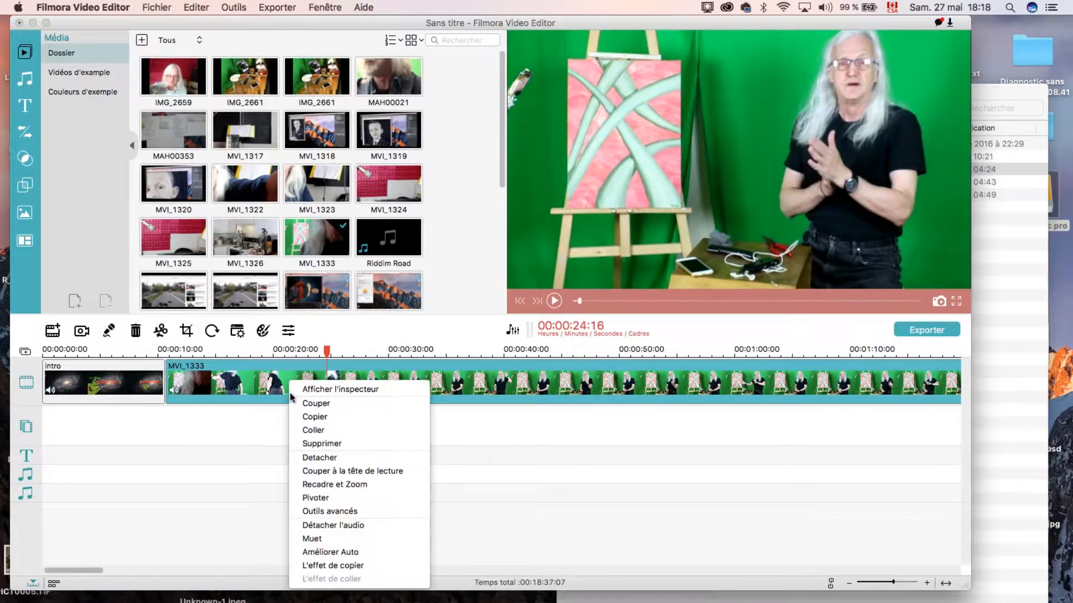
left_click(319, 459)
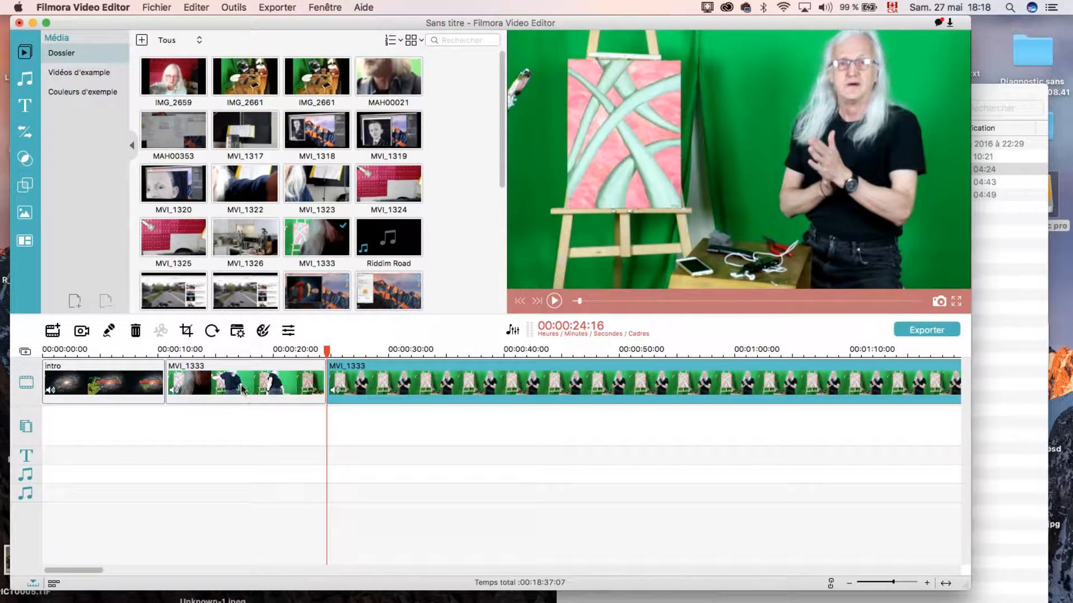
key("Delete")
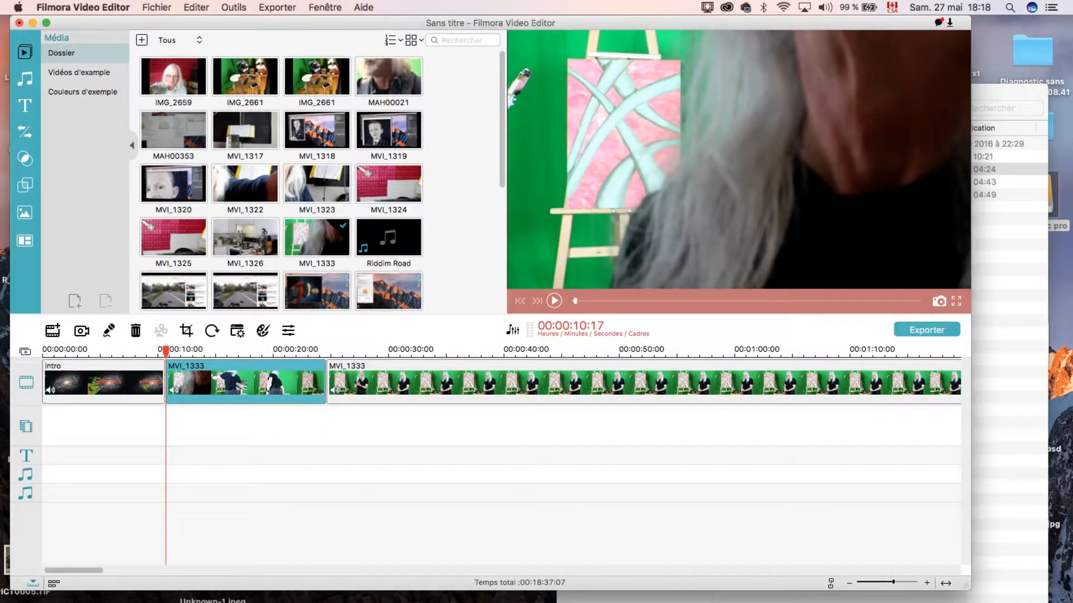
Add IMG_2661.MOV from the '93 des micros dans mon casque de moto' folder to the first overlay track at about 00:00:19:03.
left_click(554, 301)
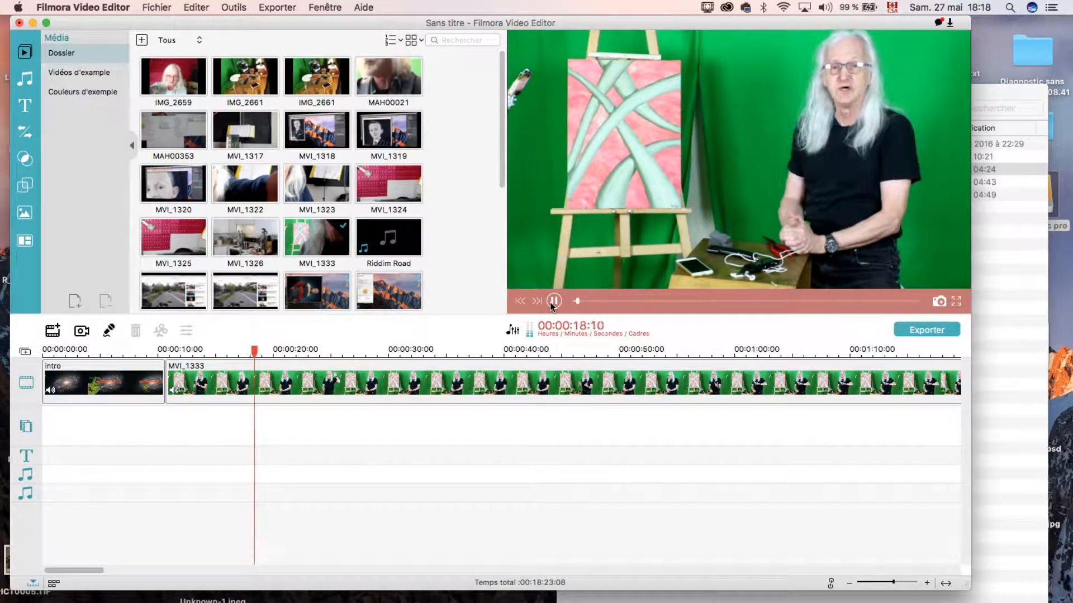
left_click(550, 303)
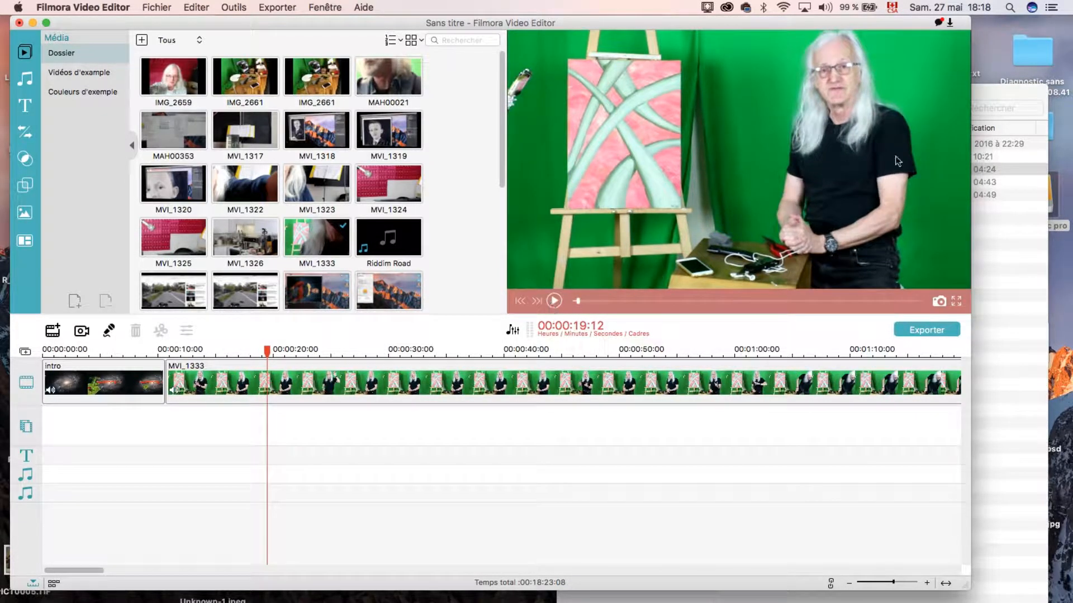
left_click(1013, 91)
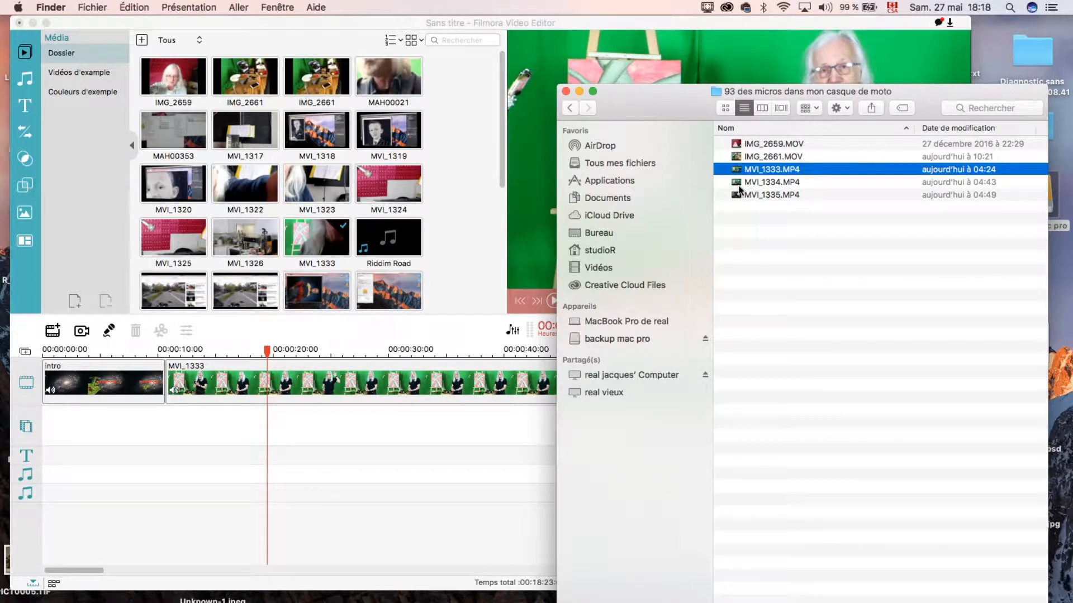
left_click(737, 159)
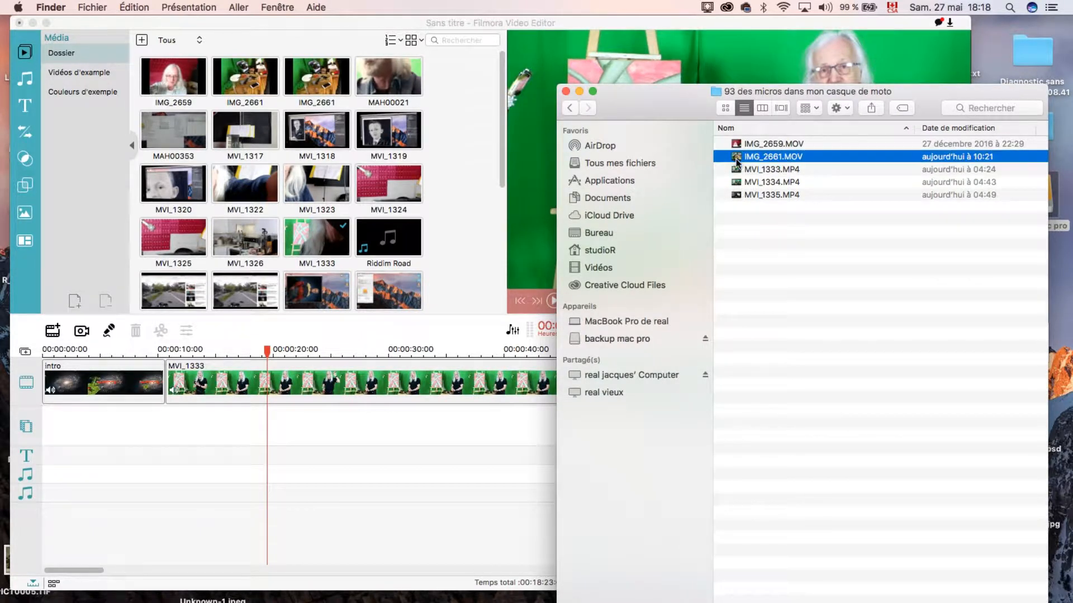
left_click_drag(737, 160, 208, 441)
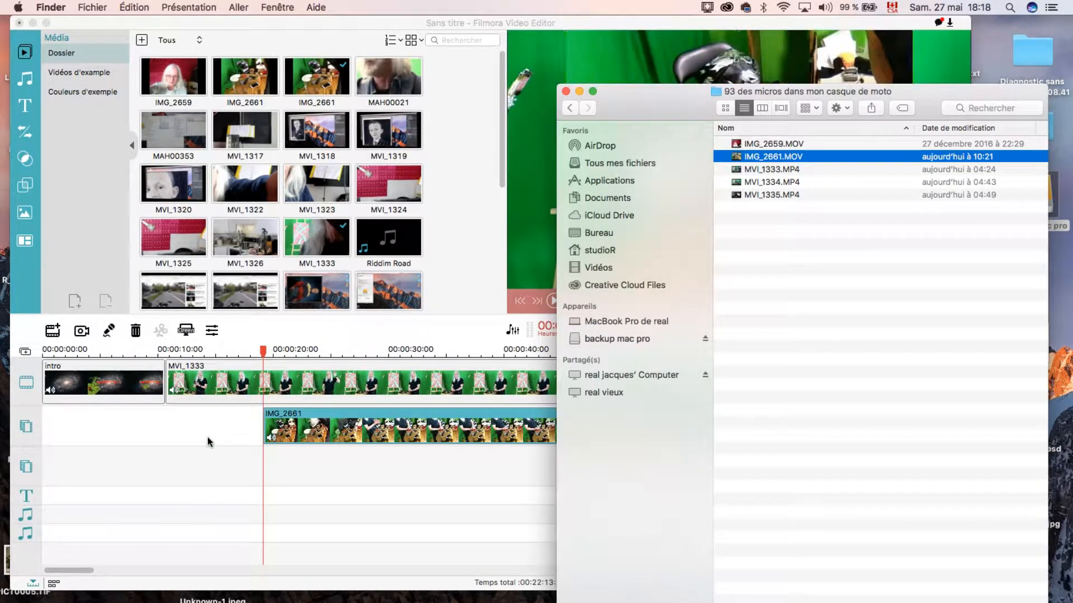
left_click_drag(657, 107, 758, 484)
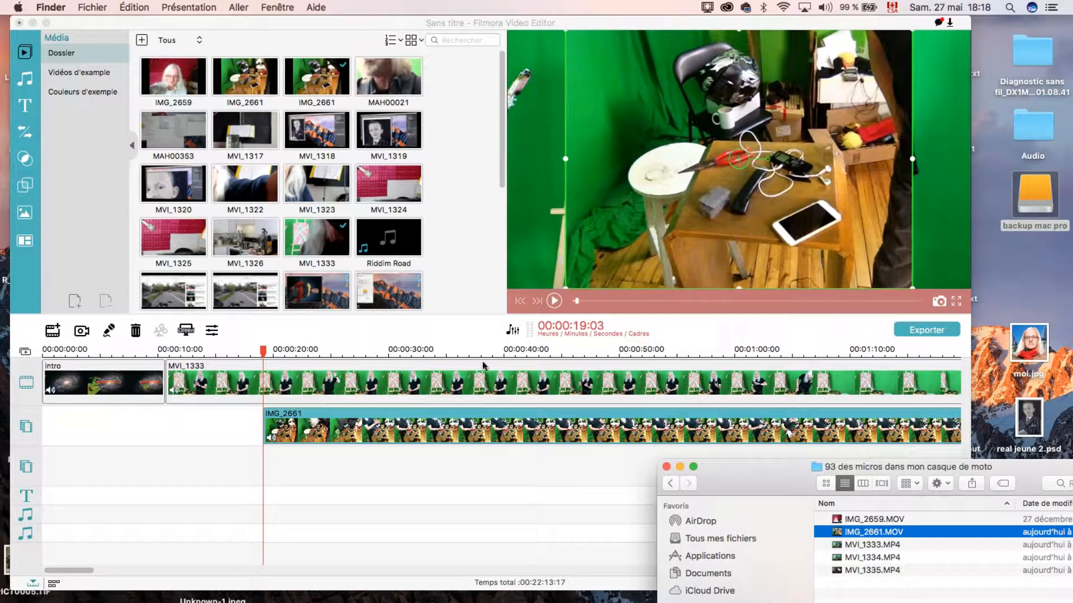
Shrink the IMG_2661 overlay and position it in the lower-left corner of the frame, beside the presenter.
left_click(565, 287)
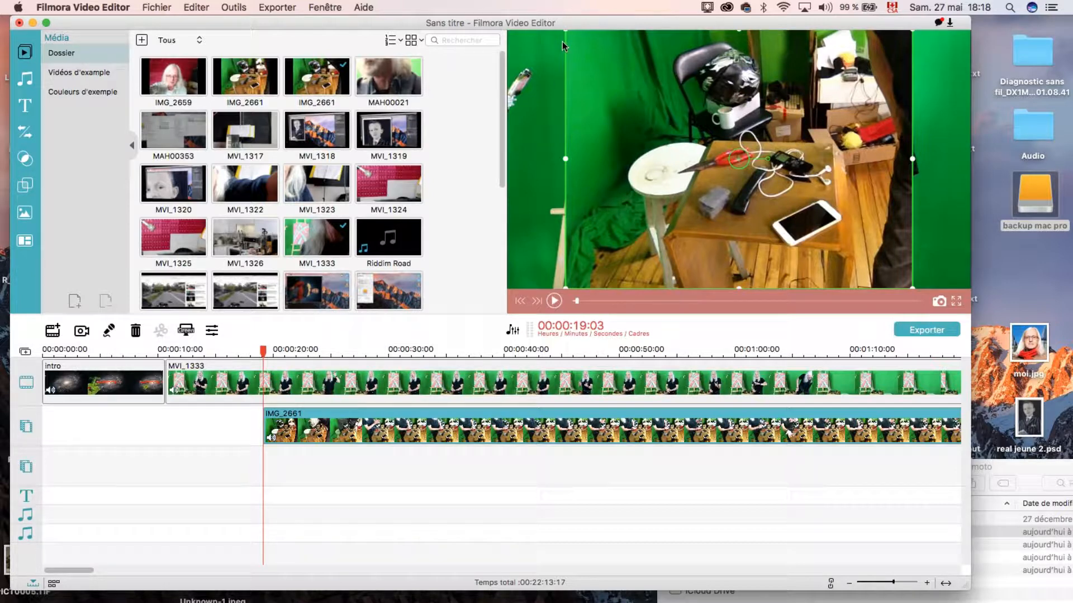
left_click_drag(570, 34, 647, 90)
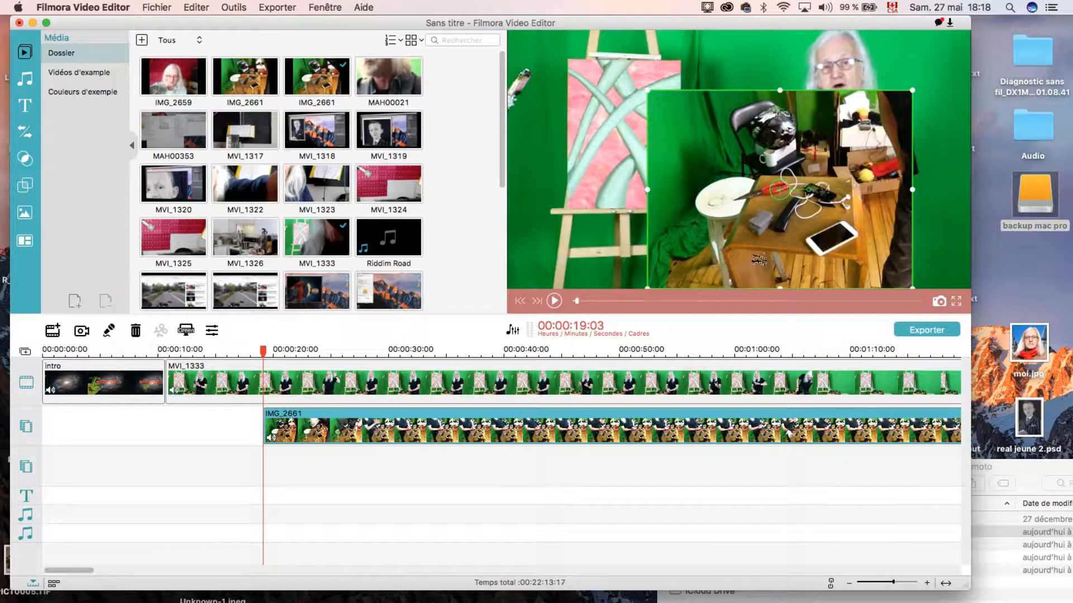
left_click(567, 276)
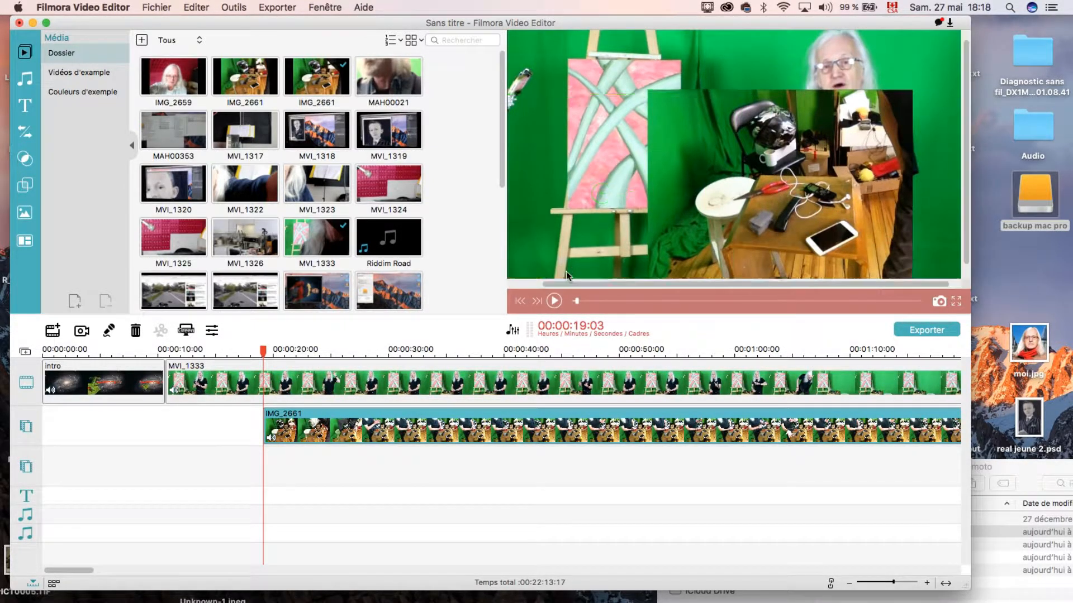
left_click_drag(744, 268, 566, 273)
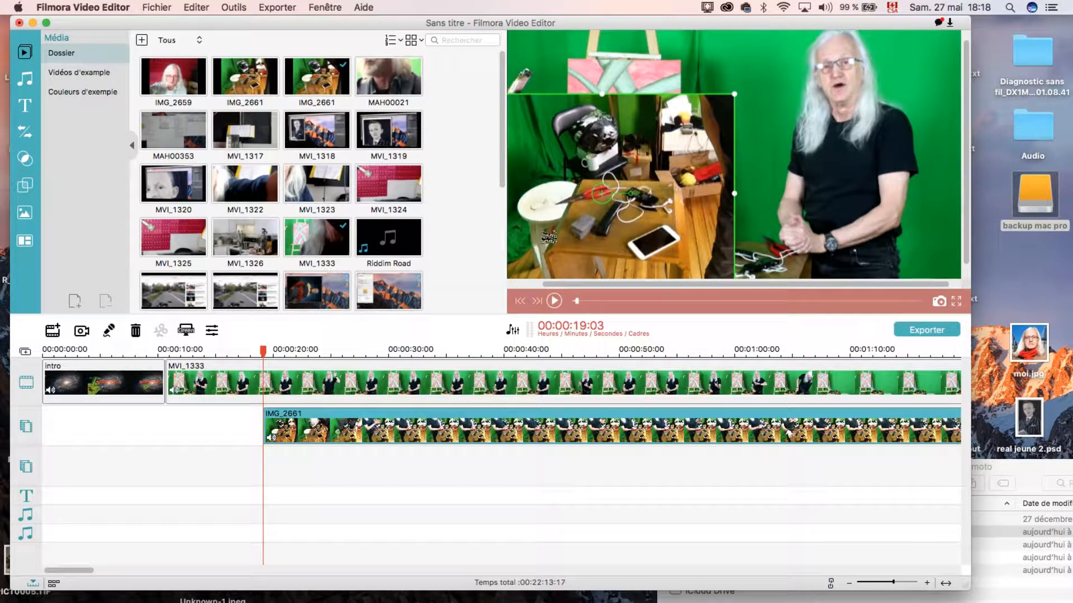
Preview the overlaid section up to about one minute and enlarge the IMG_2661 overlay to the full frame height at 00:00:47:01.
left_click(554, 301)
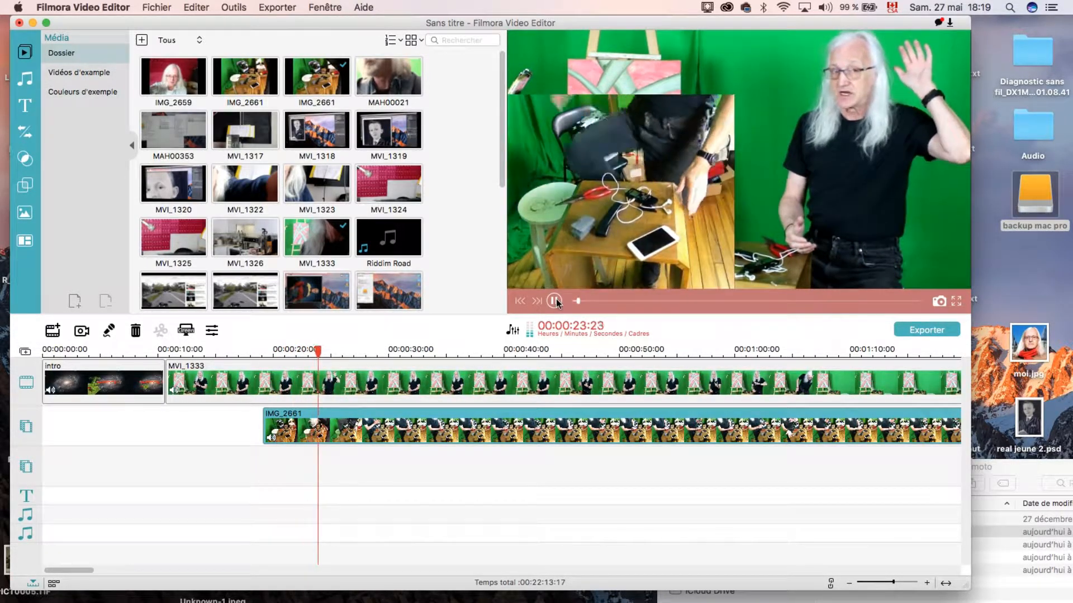
left_click(554, 301)
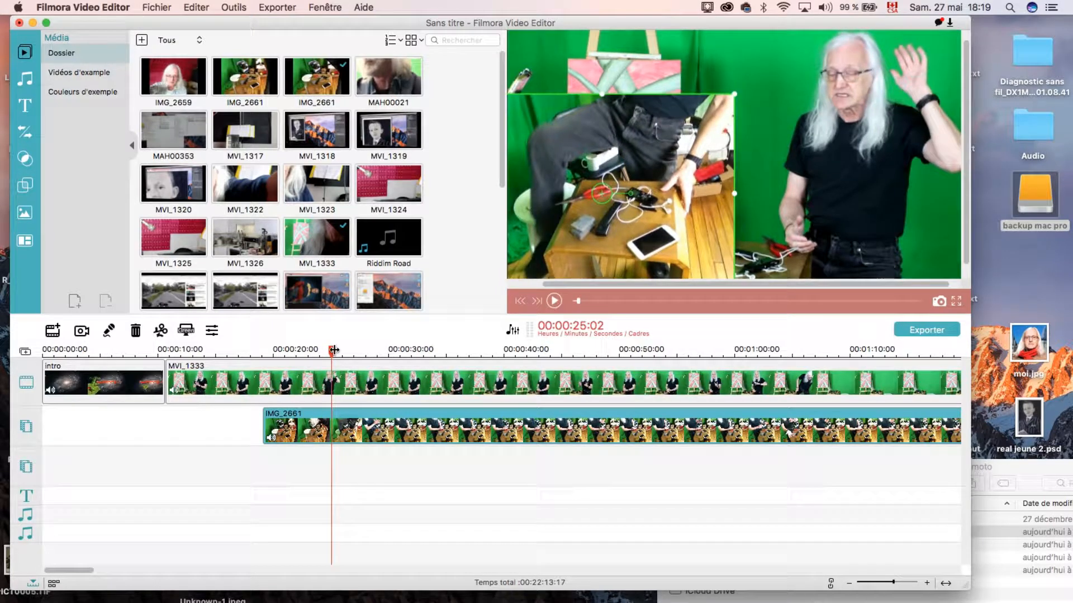
left_click_drag(330, 362, 730, 360)
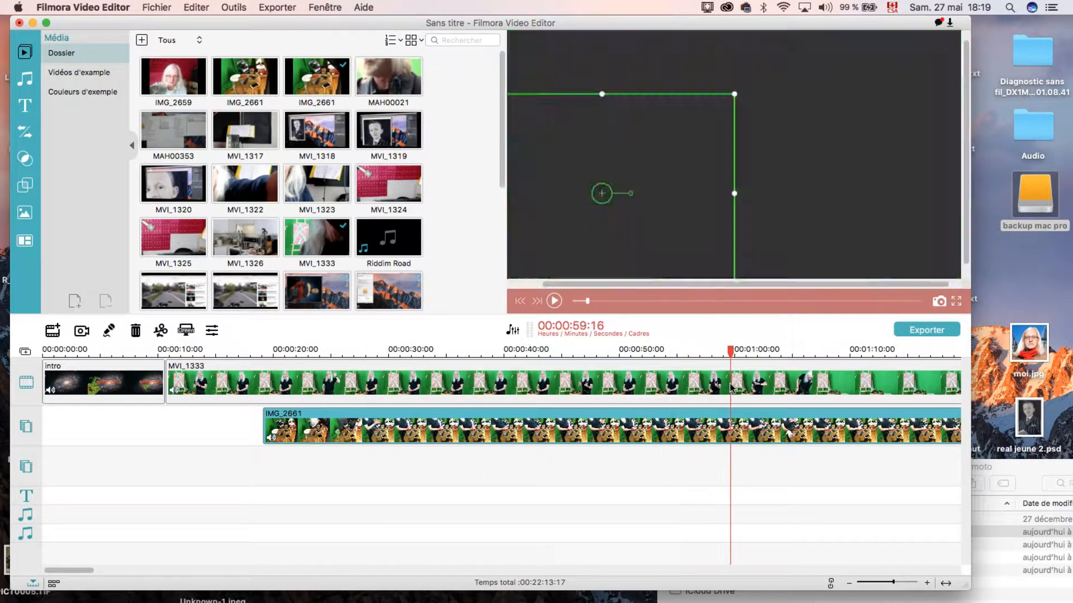
left_click(554, 301)
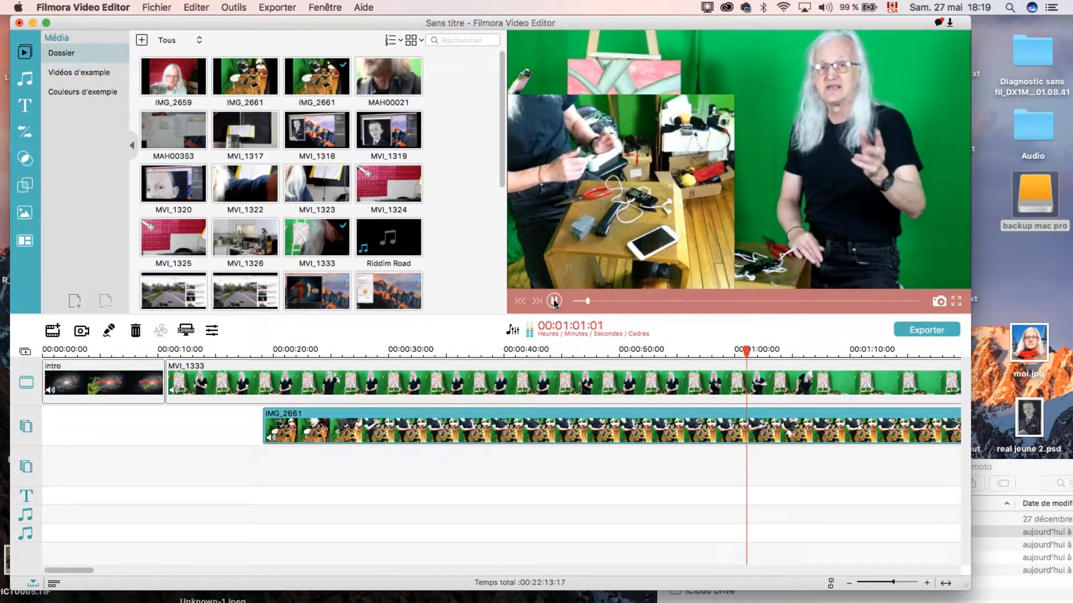
left_click(754, 353)
left_click_drag(757, 358, 585, 354)
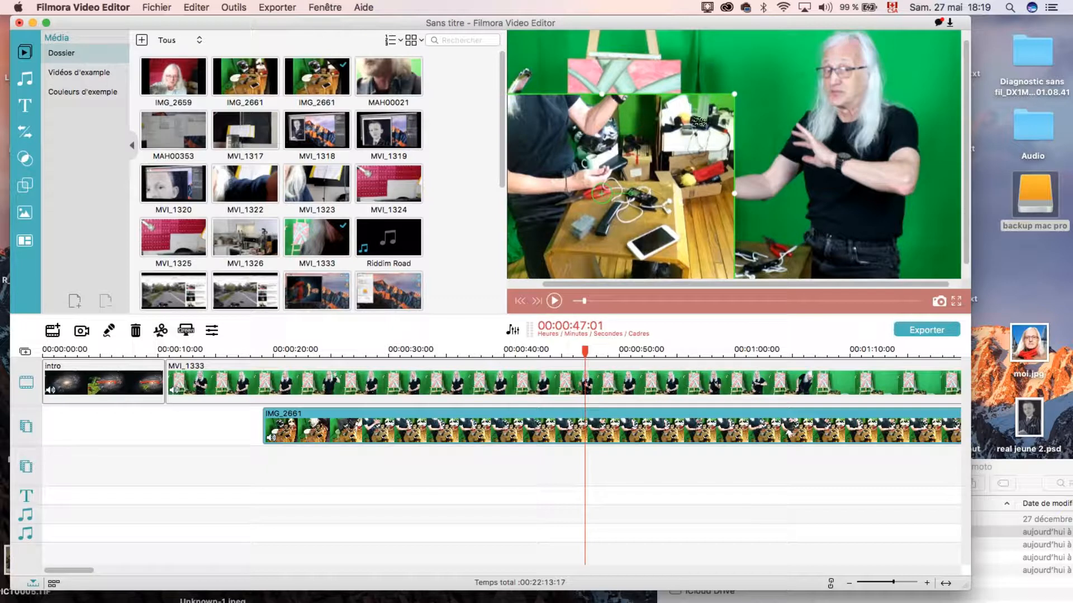
left_click_drag(736, 96, 819, 31)
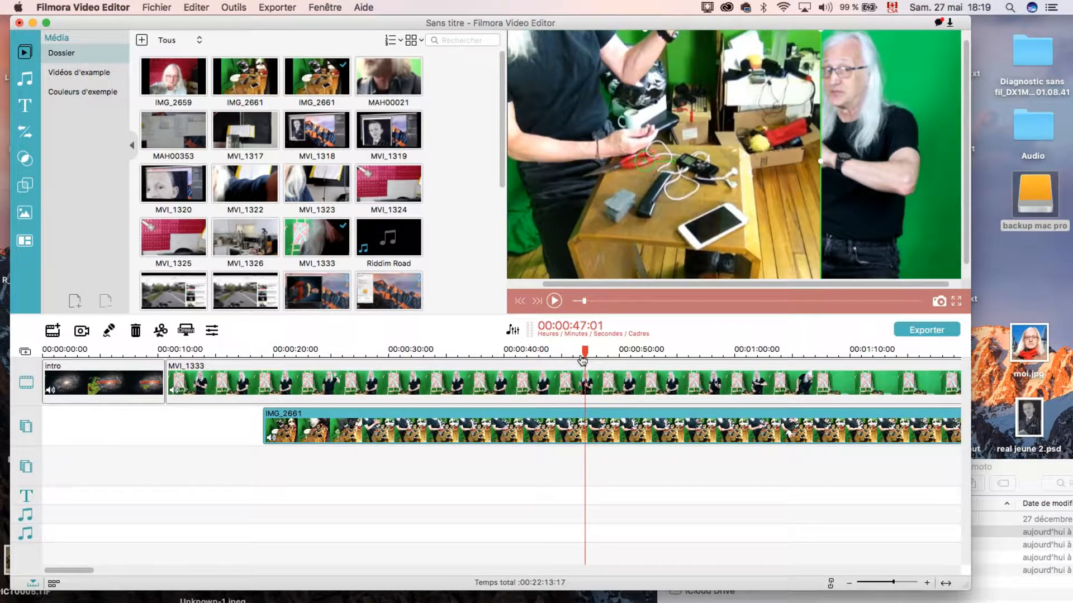
Enable Fond Vert (Incrustation) on the IMG_2661 overlay with the sampled green background as key colour, and shrink it into the lower-left corner.
mouse_move(583, 359)
left_mouse_down()
mouse_move(572, 353)
mouse_move(627, 353)
mouse_move(601, 353)
left_mouse_up()
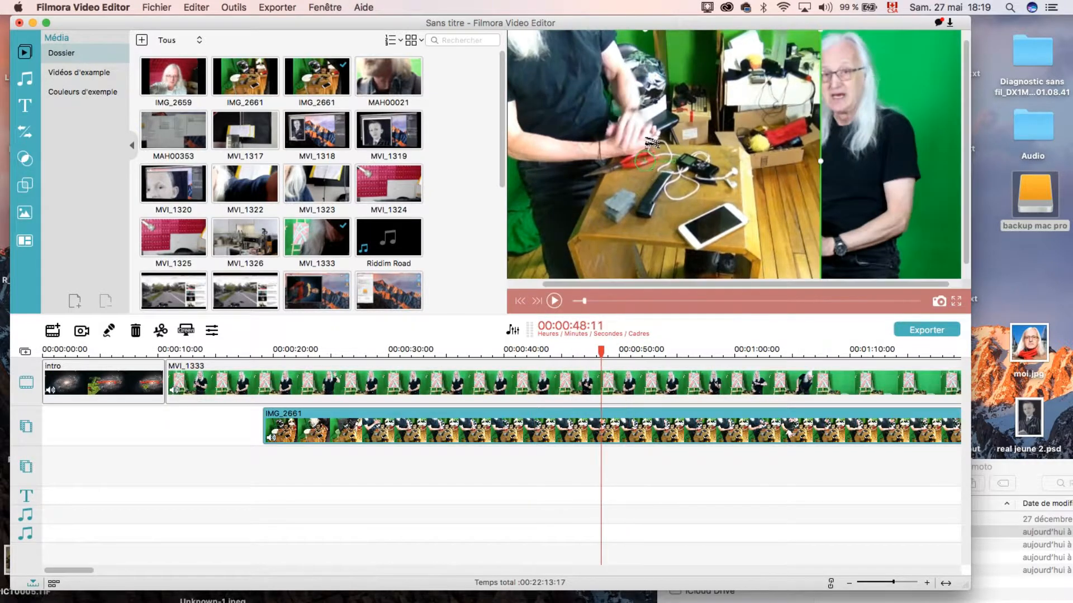
right_click(637, 437)
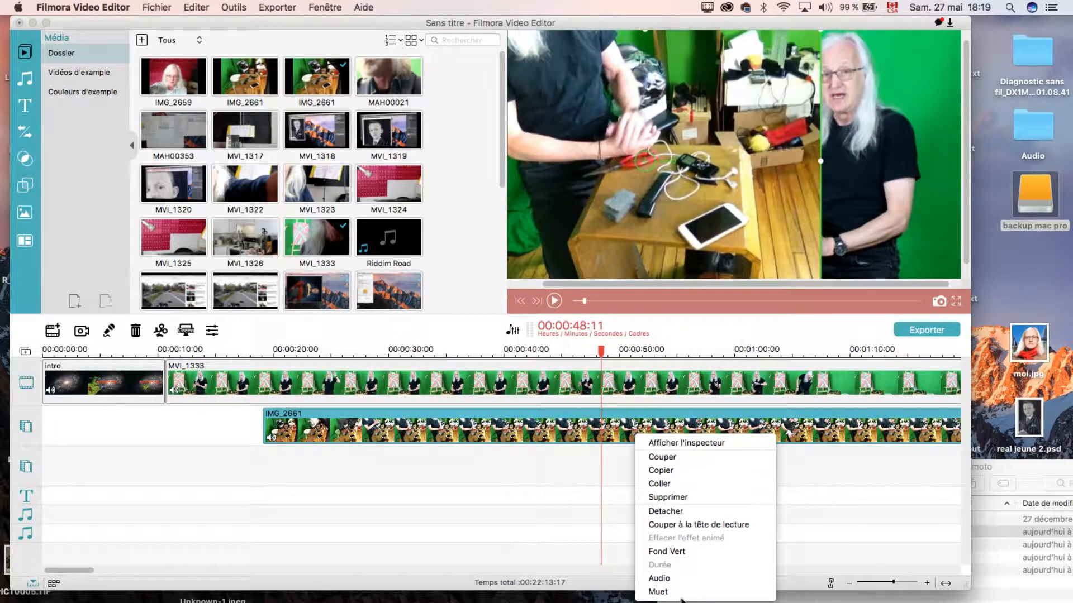
left_click(683, 552)
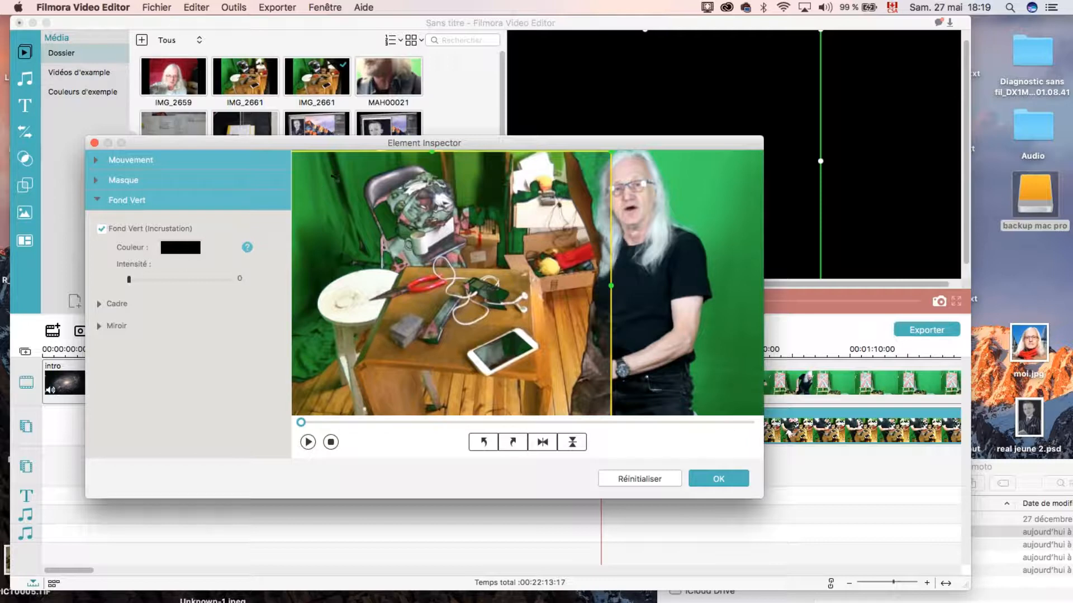
left_click(328, 191)
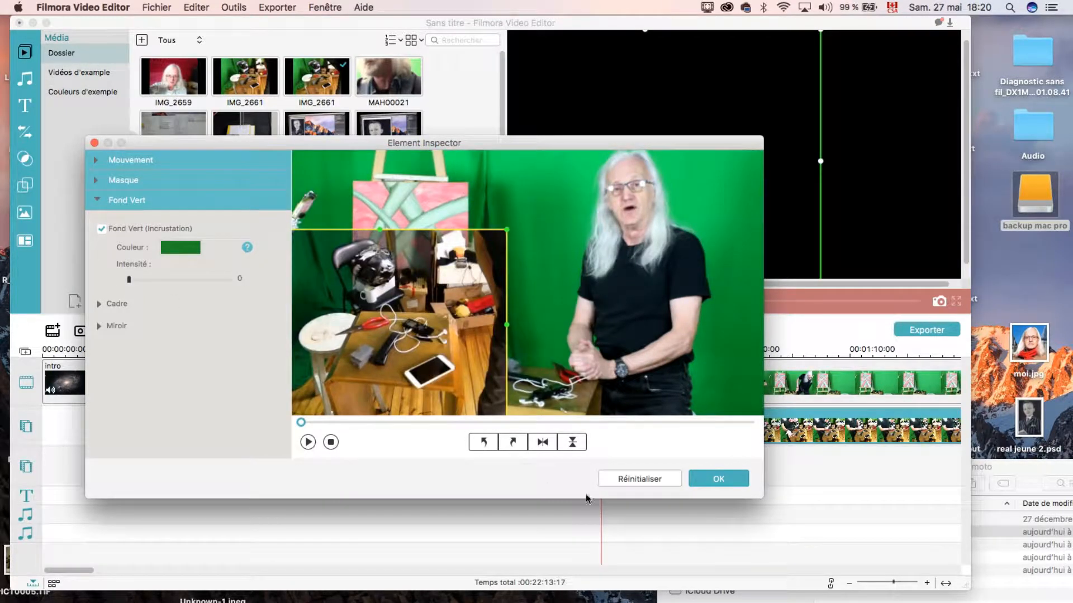
left_click(710, 483)
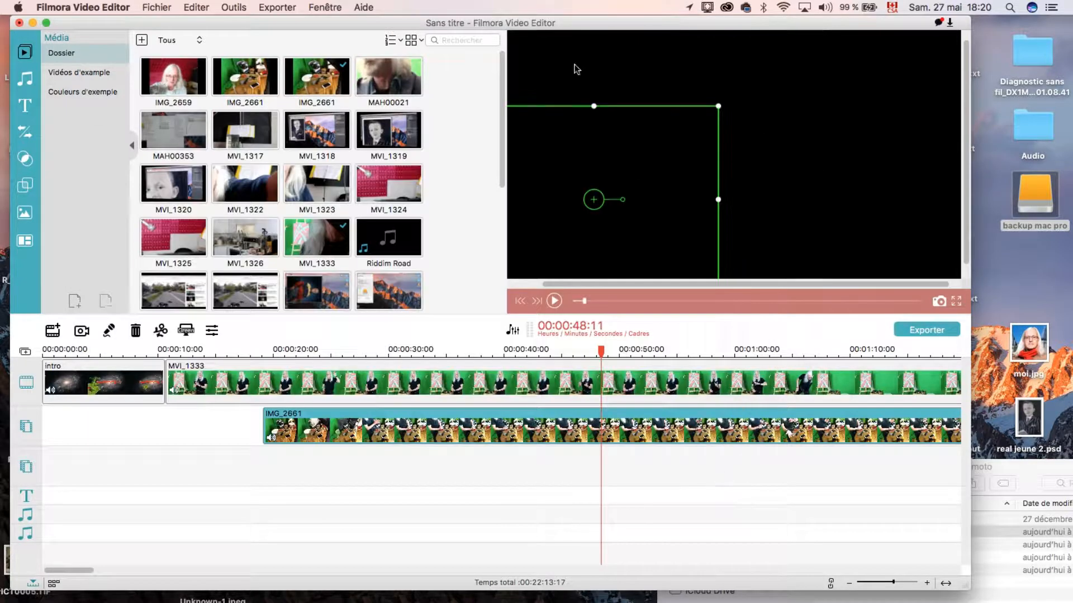
Add the desktop image Unknown.jpeg to the second overlay track at about 00:00:48:02.
scroll(400, 245, "down", 2)
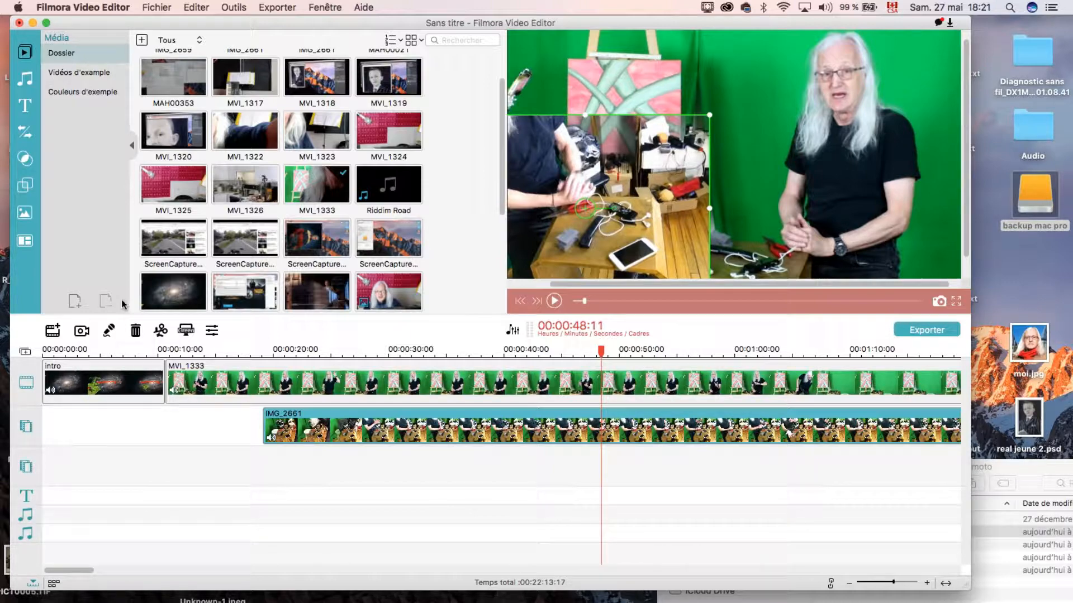
key("F11")
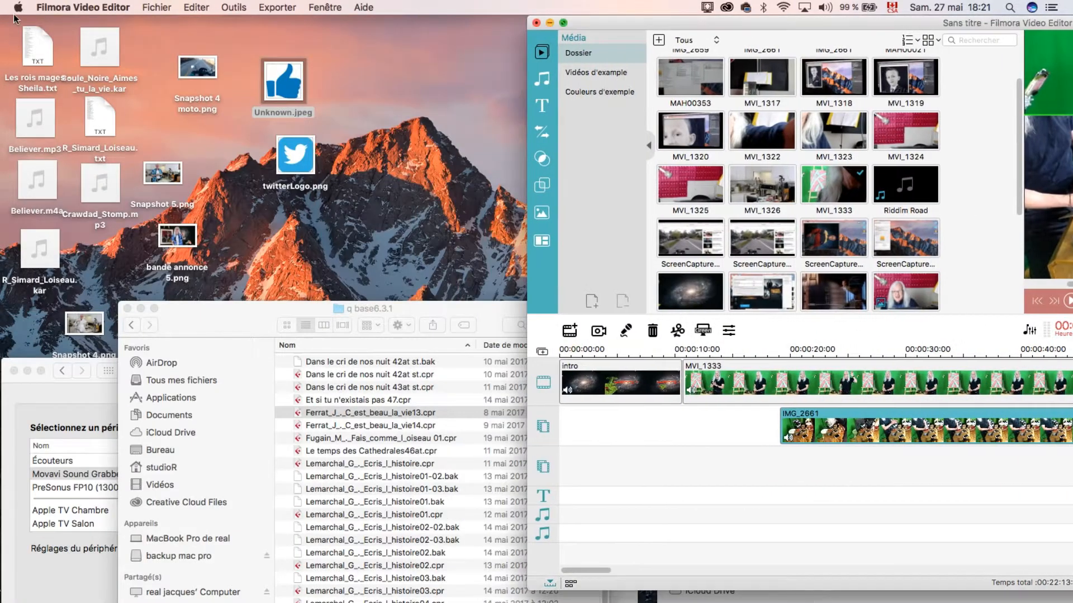
left_click(281, 78)
left_click_drag(430, 362, 578, 468)
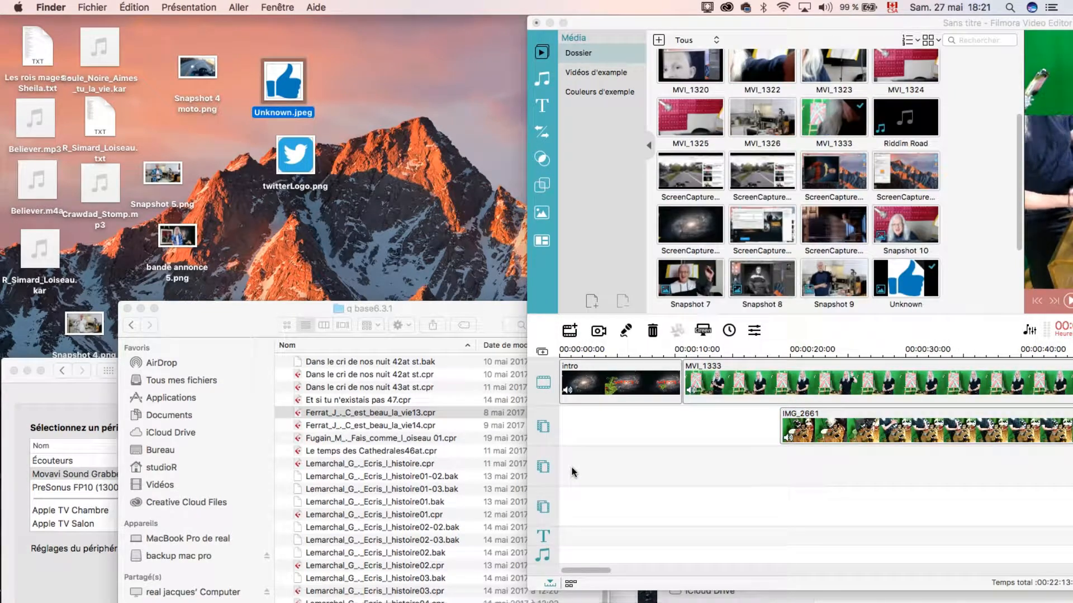
left_click_drag(662, 22, 273, 21)
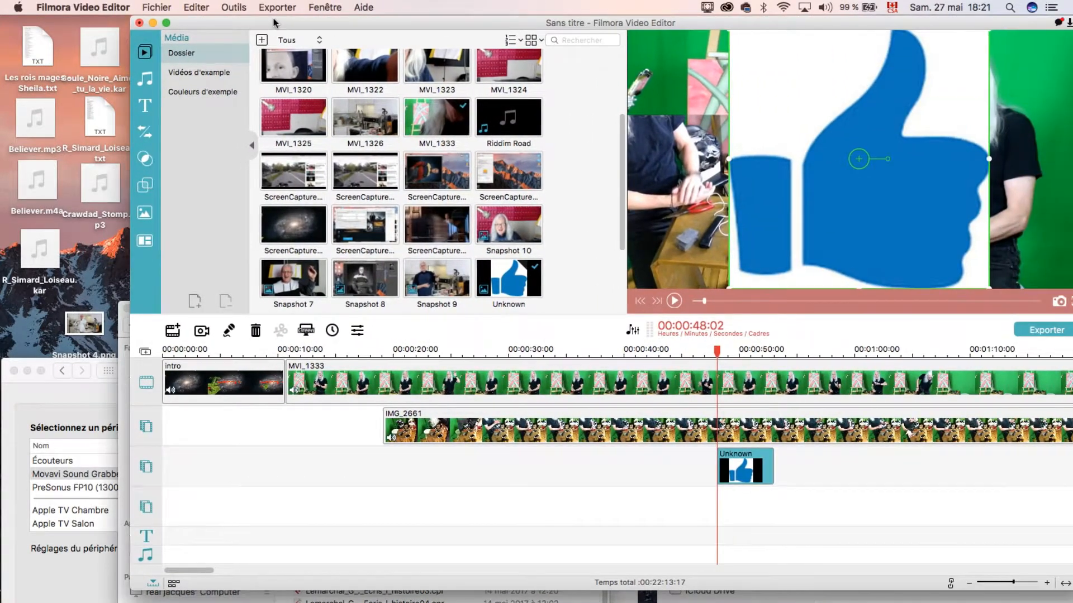
Move the thumbs-up image to the start of its overlay track and key out its white background with Fond Vert (Incrustation), raising the intensity.
left_click_drag(717, 353, 163, 357)
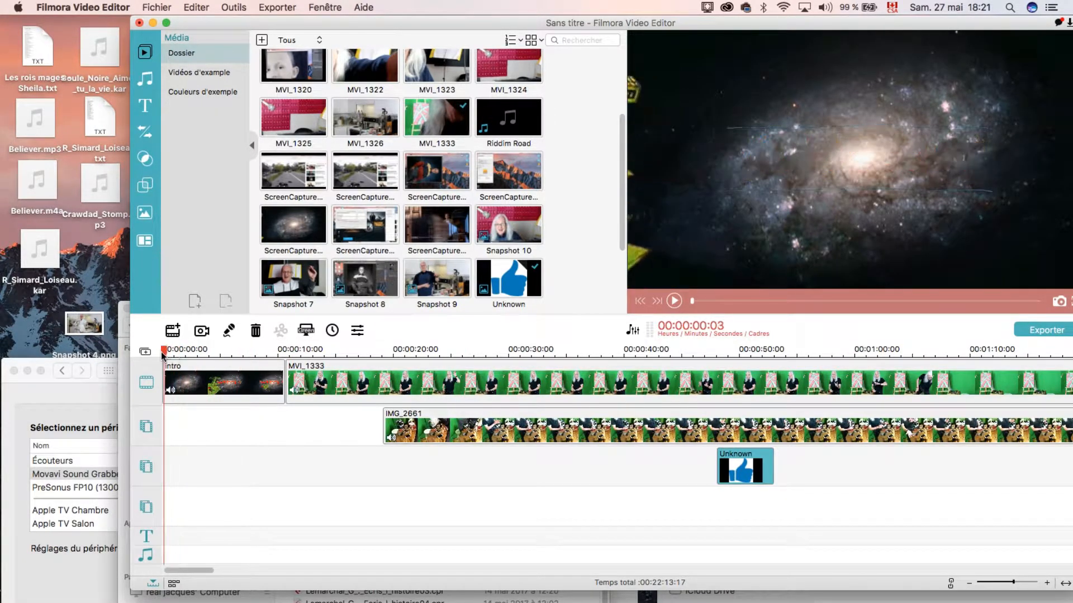
left_click_drag(742, 462, 183, 479)
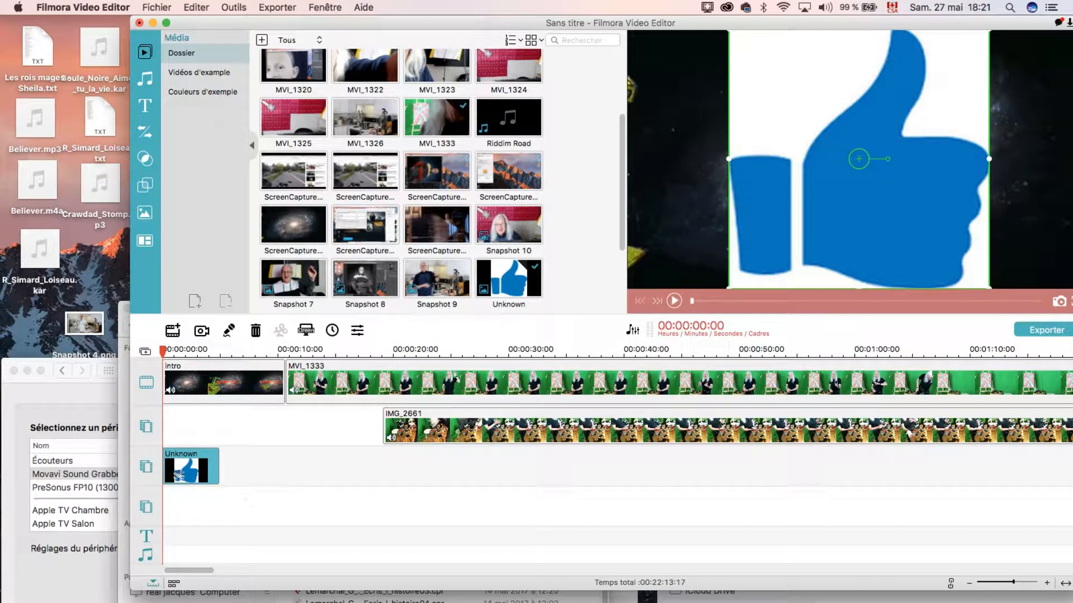
right_click(187, 476)
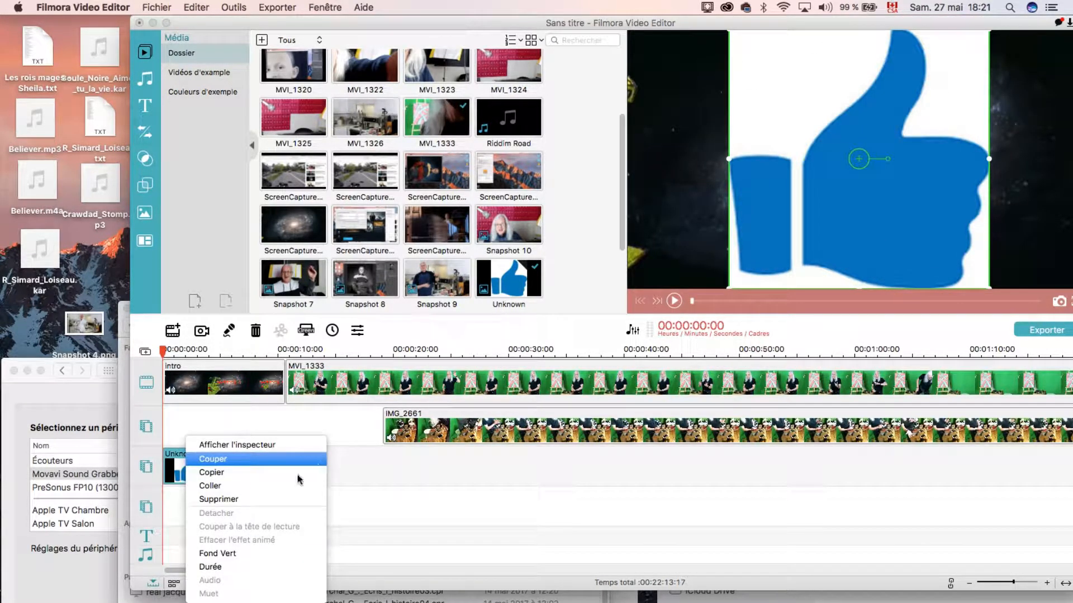
left_click(280, 554)
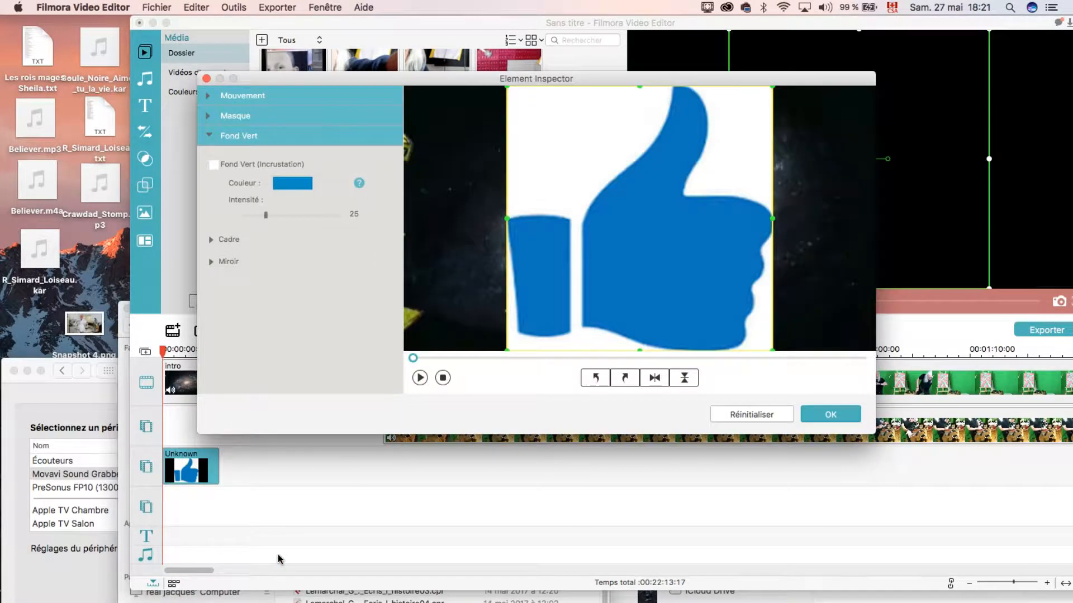
left_click(212, 165)
left_click(582, 138)
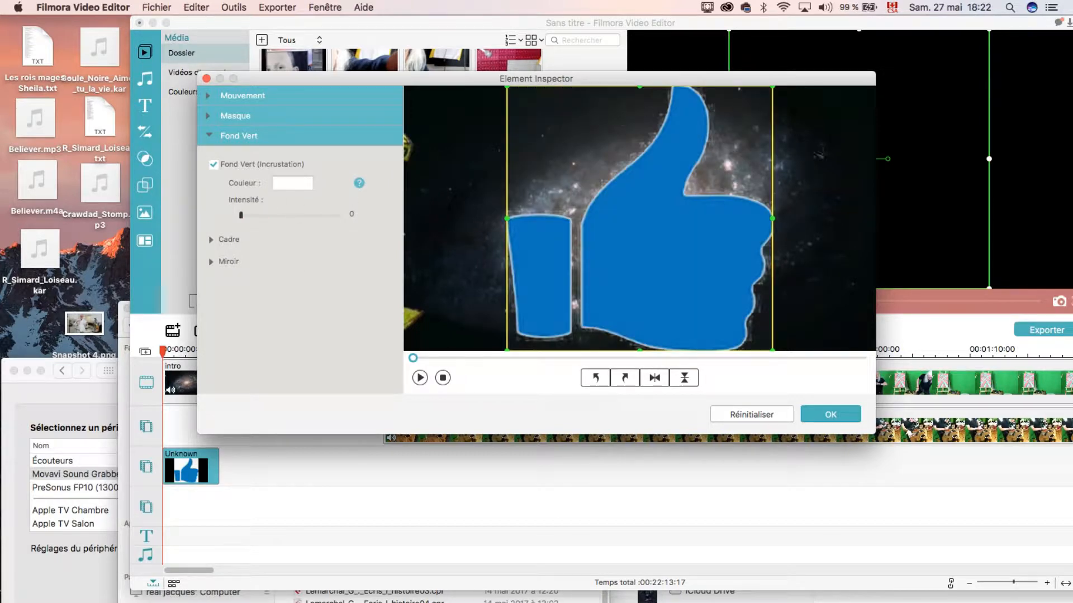
left_click_drag(246, 218, 279, 217)
left_click(837, 417)
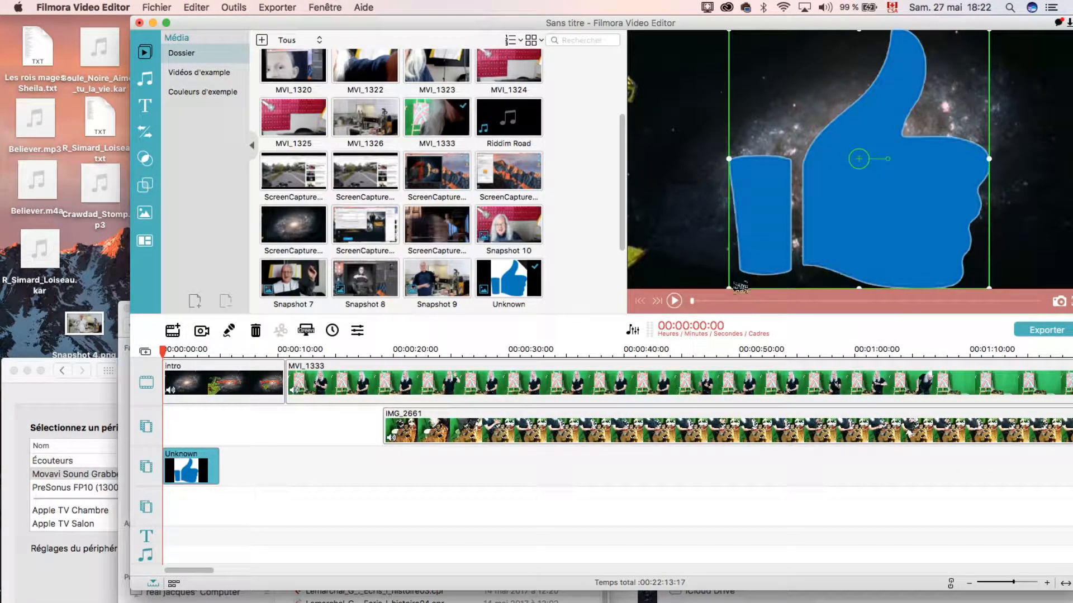
Shrink the thumbs-up image into the frame's lower-left corner and extend its clip to the end of the intro at about 00:00:10:17.
left_click_drag(729, 291, 862, 156)
left_click_drag(890, 103, 669, 196)
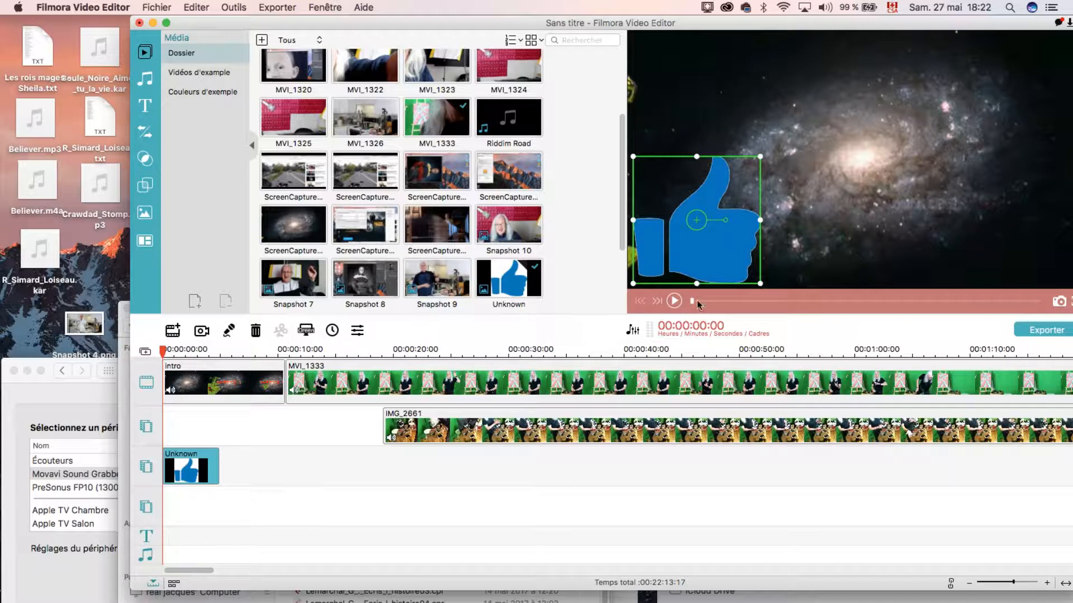
left_click(676, 303)
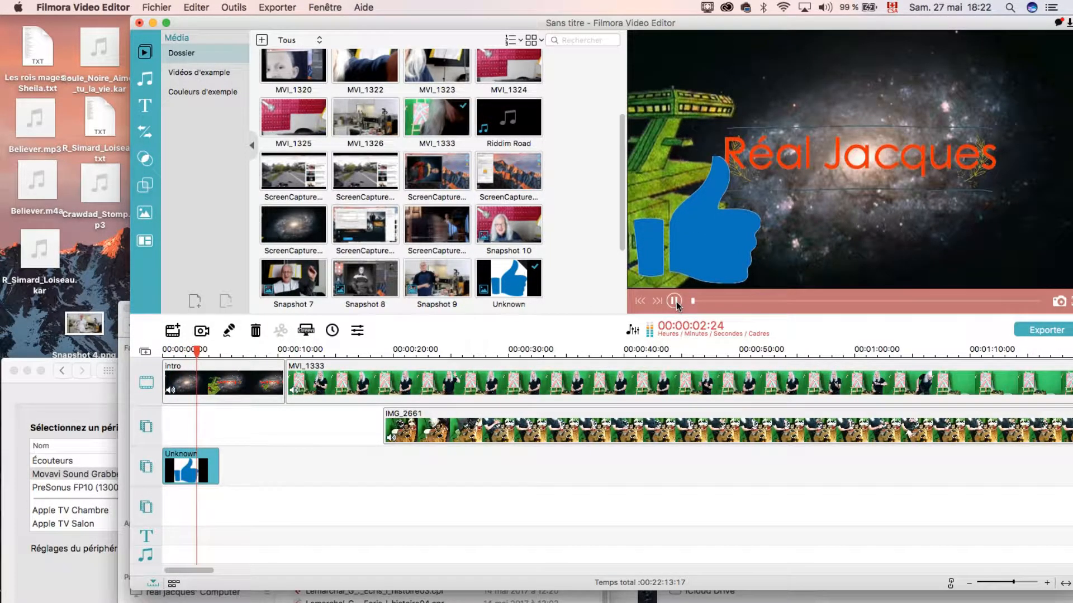
left_click(674, 301)
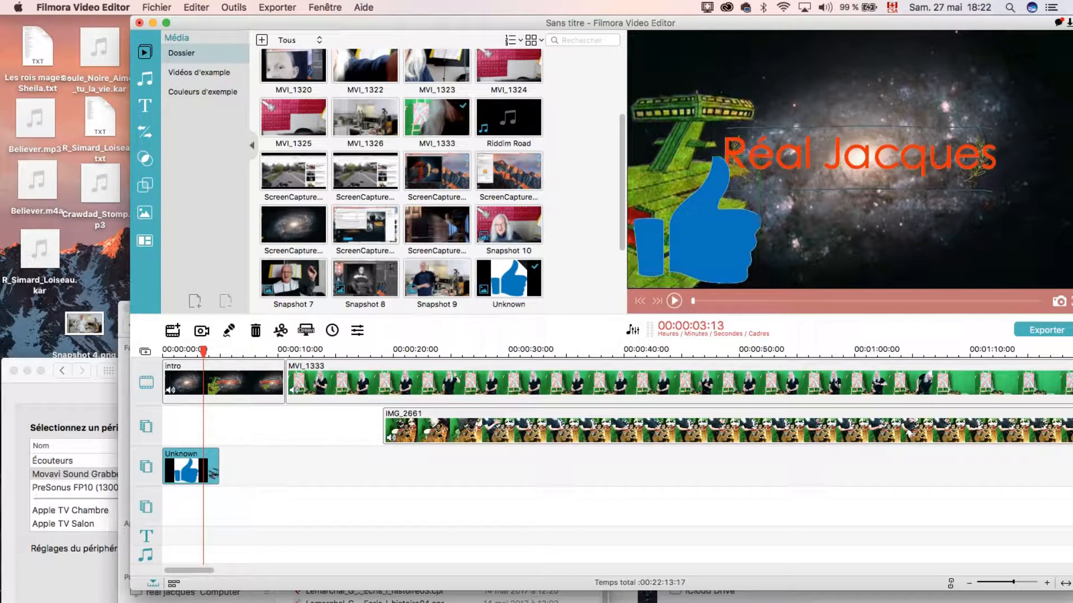
left_click_drag(221, 471, 284, 471)
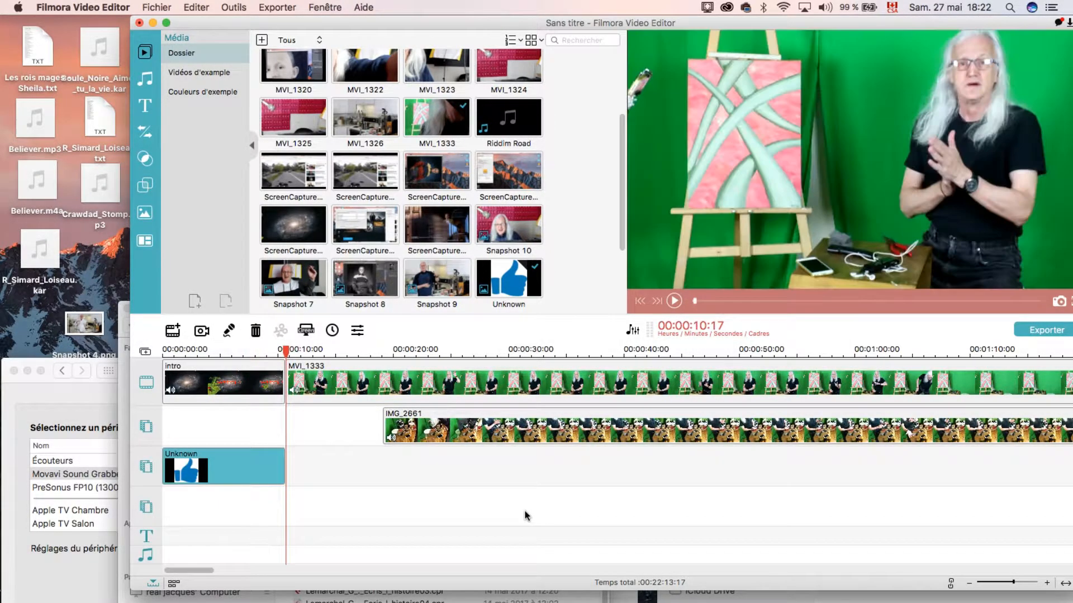
Add the Credits 3 title to the text track at 00:00:19:03, where IMG_2661 begins, and extend it to 00:00:49:13.
left_click(146, 105)
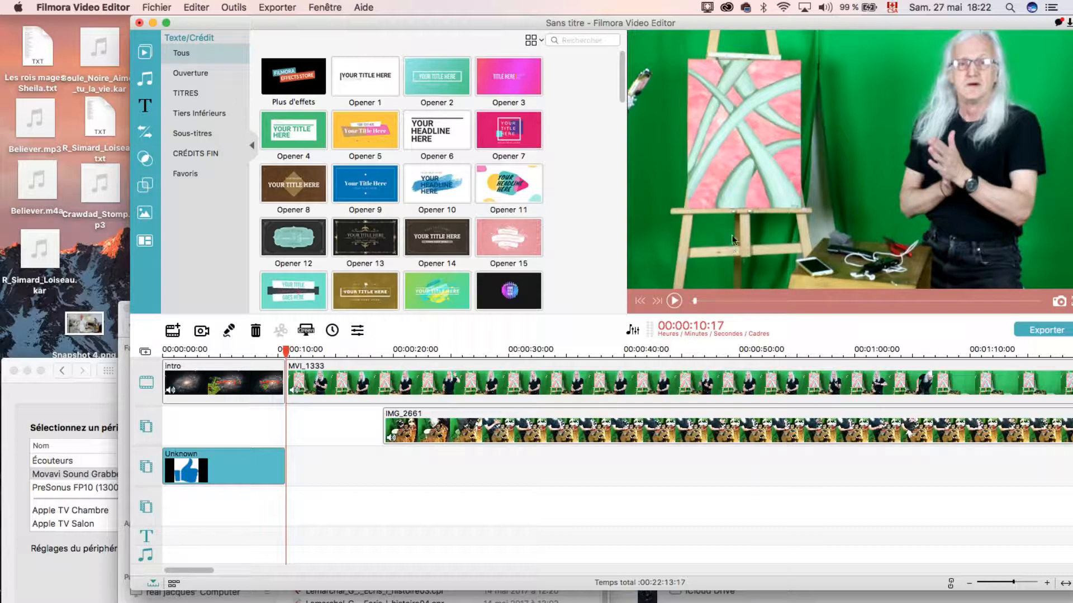
left_click_drag(616, 79, 611, 191)
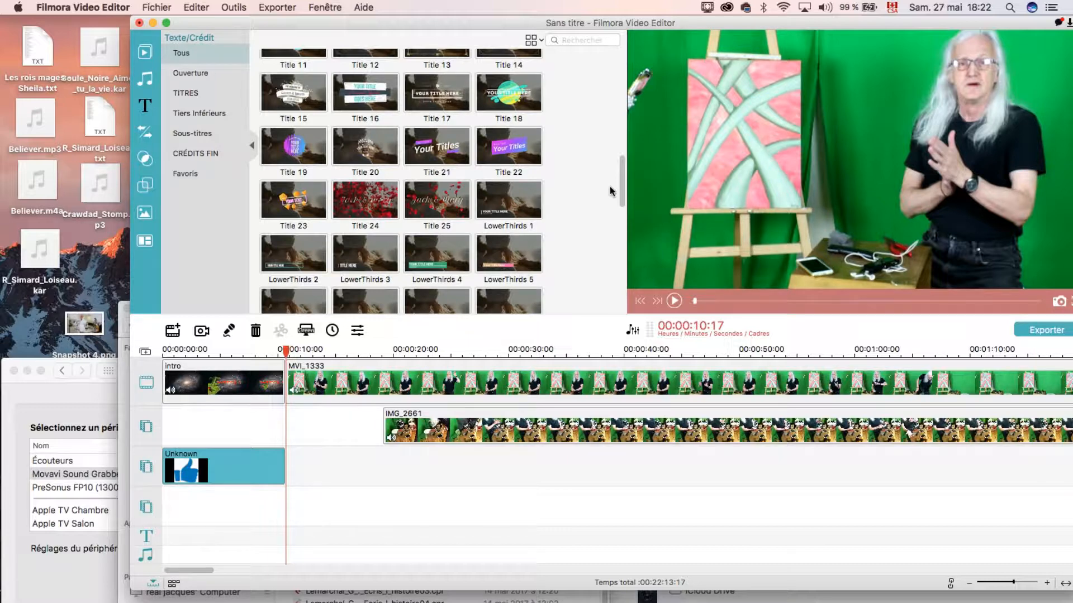
left_click_drag(619, 193, 629, 282)
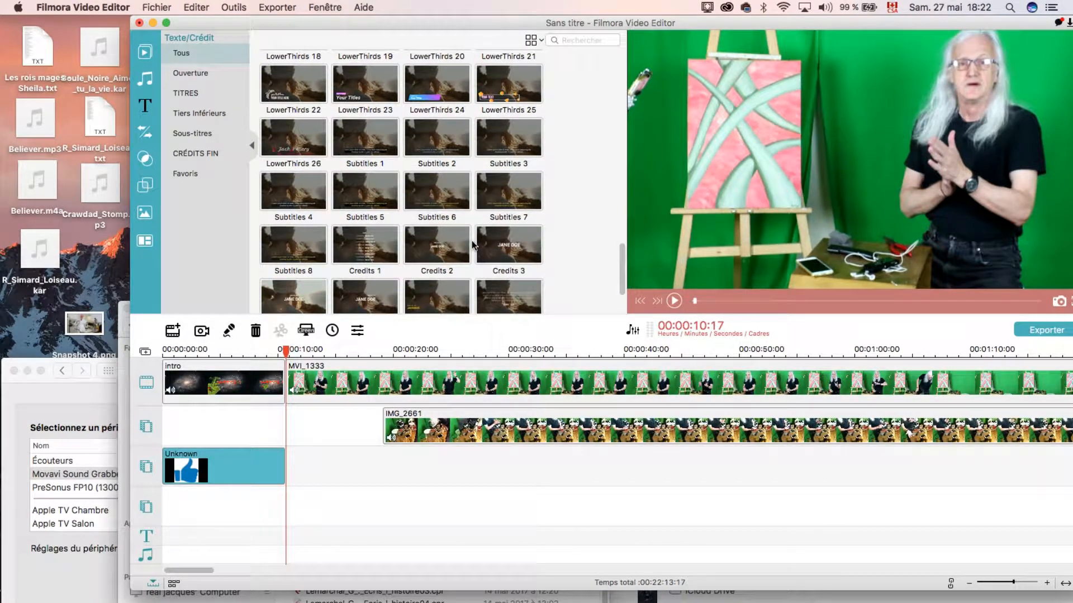
left_click(509, 255)
left_click_drag(510, 253, 386, 504)
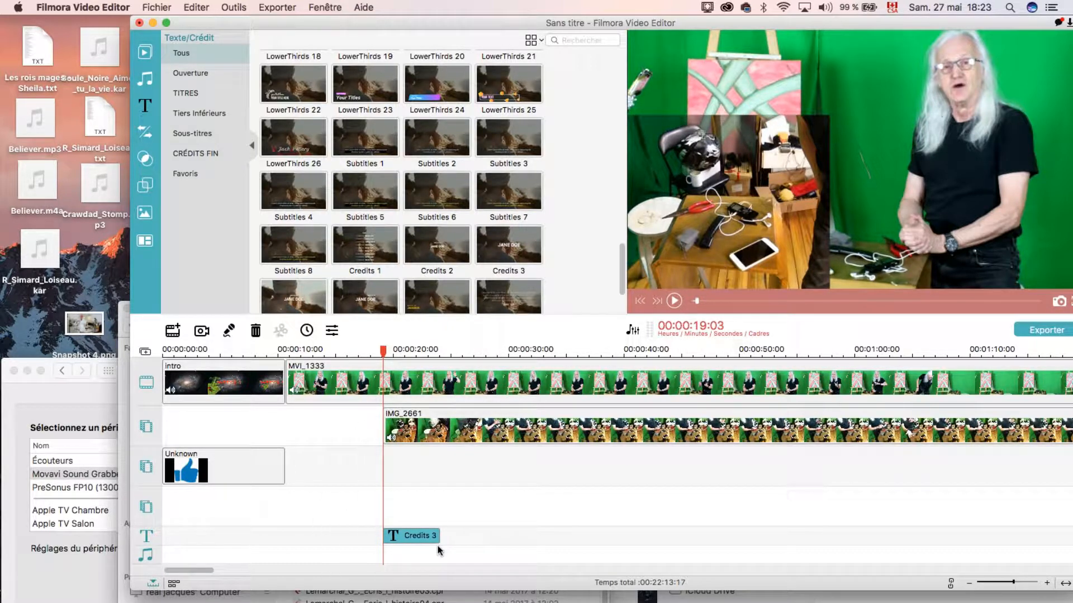
left_click_drag(439, 536, 736, 543)
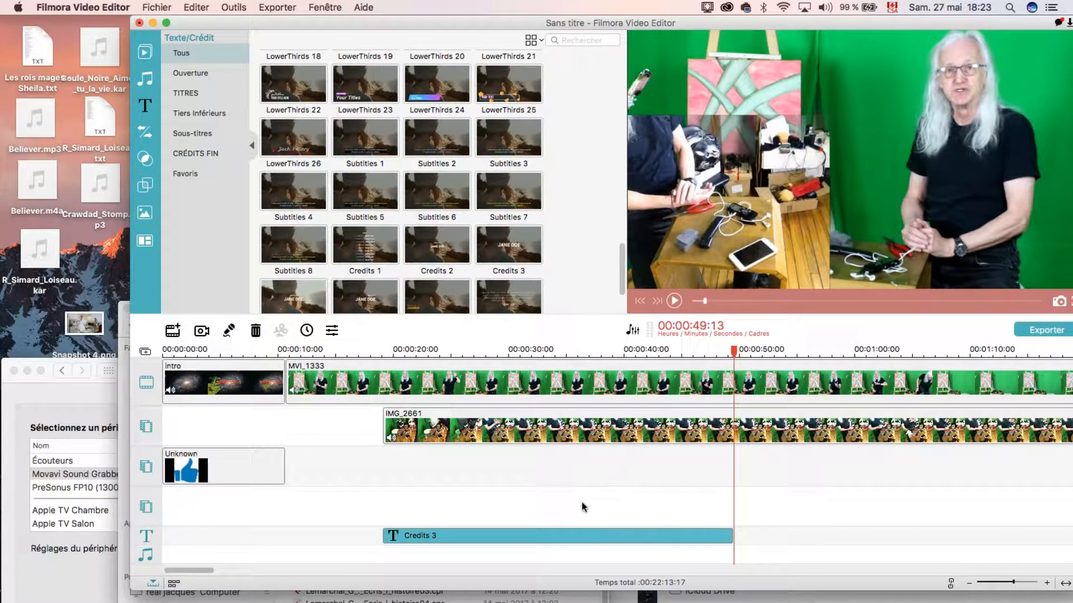
Open the Credits 3 title for editing and enlarge its text box in both directions around the frame's centre.
right_click(550, 535)
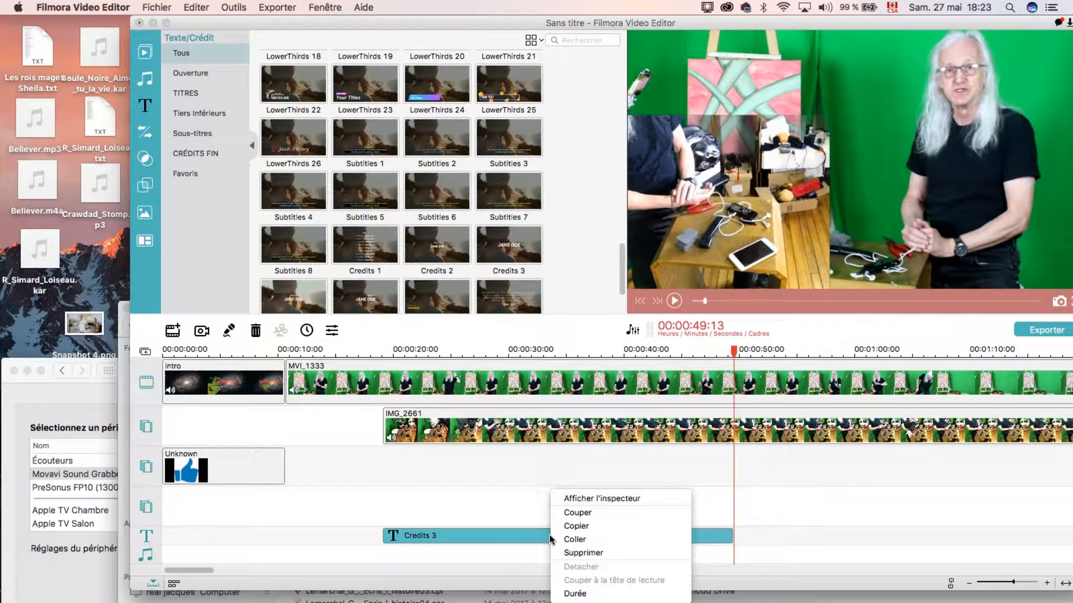
left_click(580, 504)
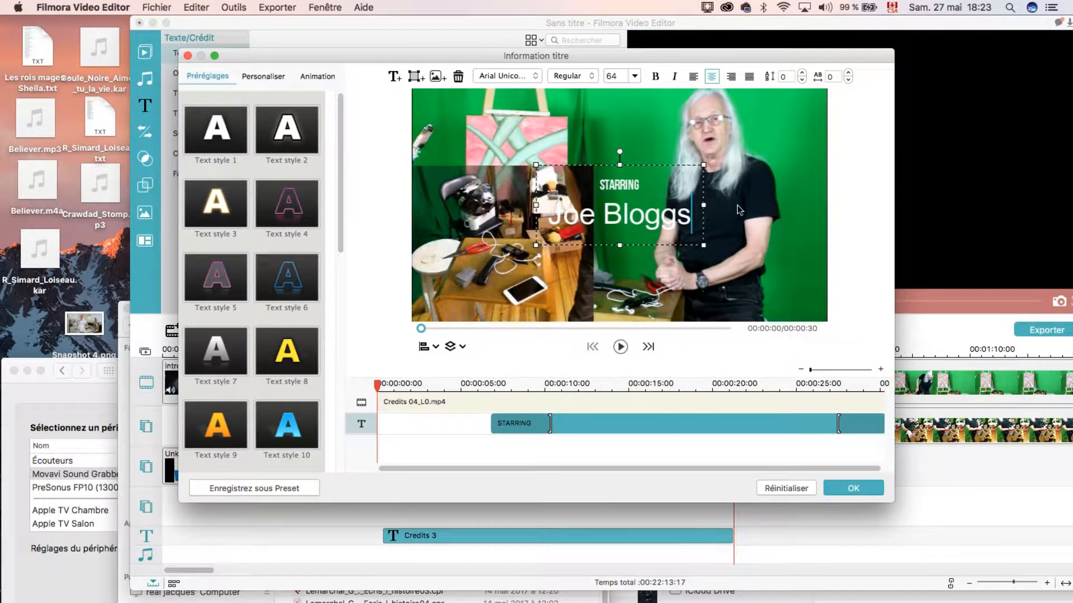
left_click_drag(537, 165, 464, 135)
left_click_drag(703, 244, 781, 276)
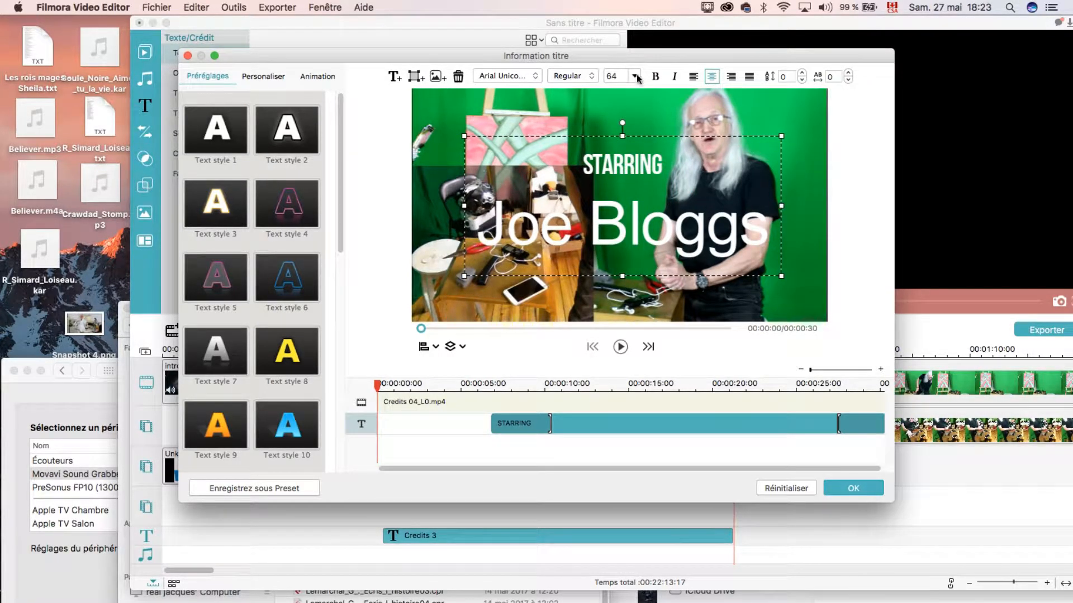
Apply Text style 8 to the title's placeholder name line and review its fill, border and shadow settings.
left_click_drag(766, 232, 482, 233)
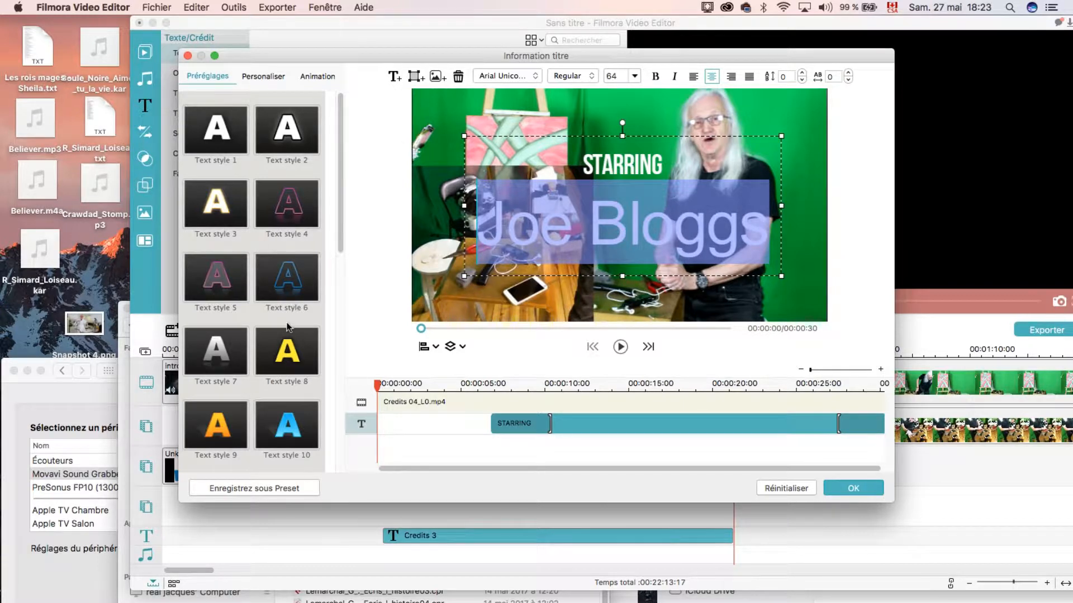
left_click(289, 358)
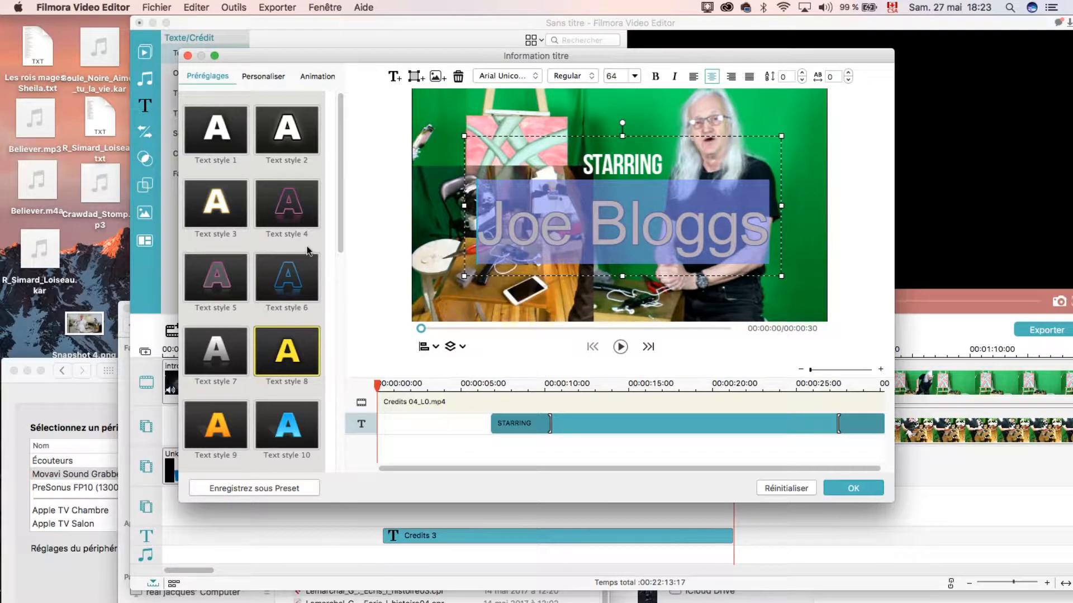
left_click_drag(342, 245, 334, 343)
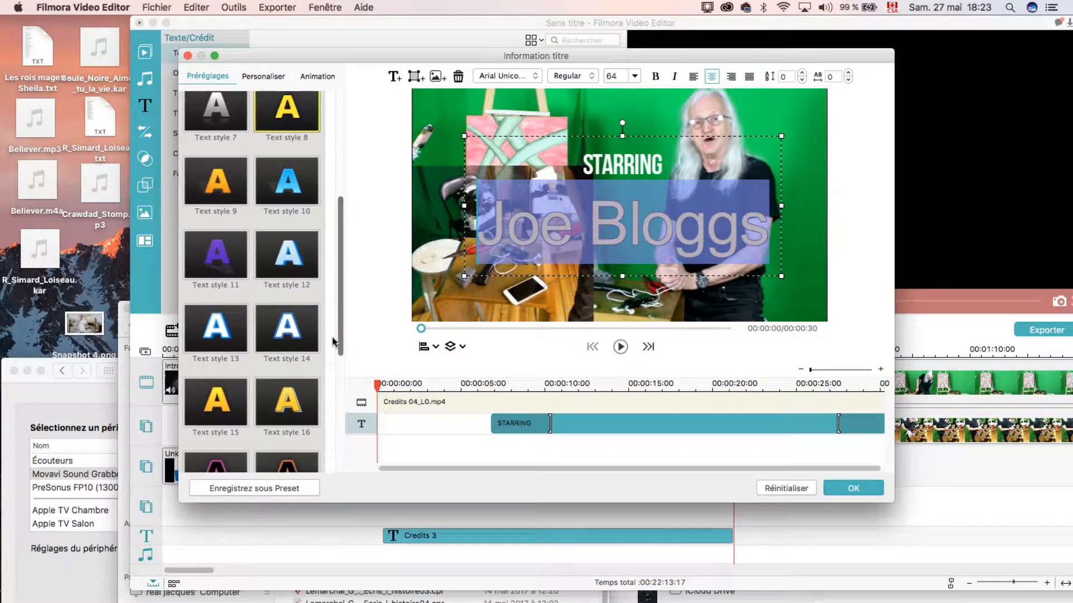
left_click(267, 78)
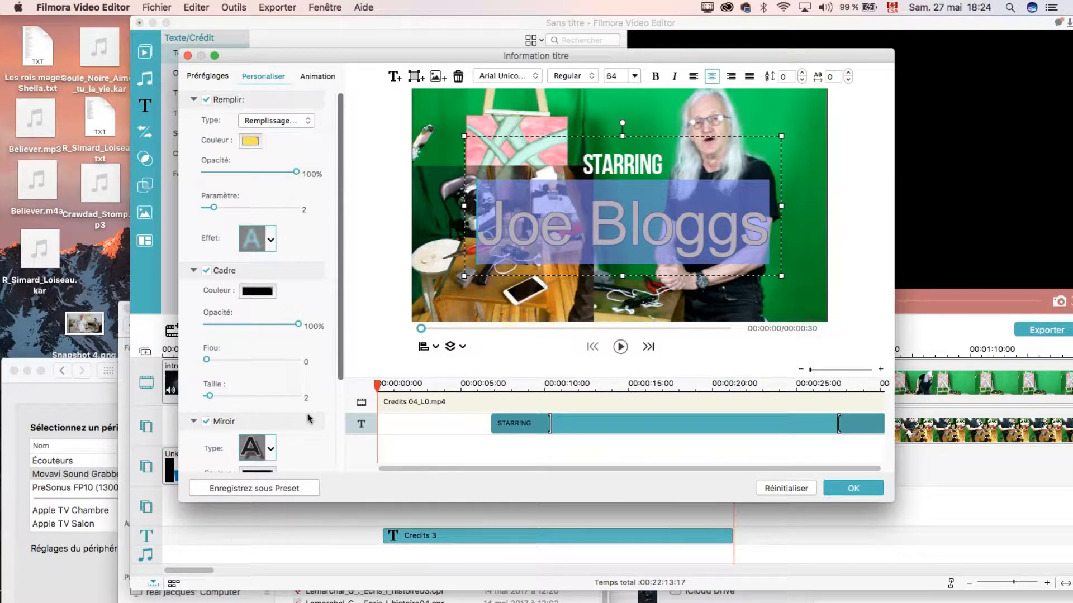
scroll(339, 363, "down", 5)
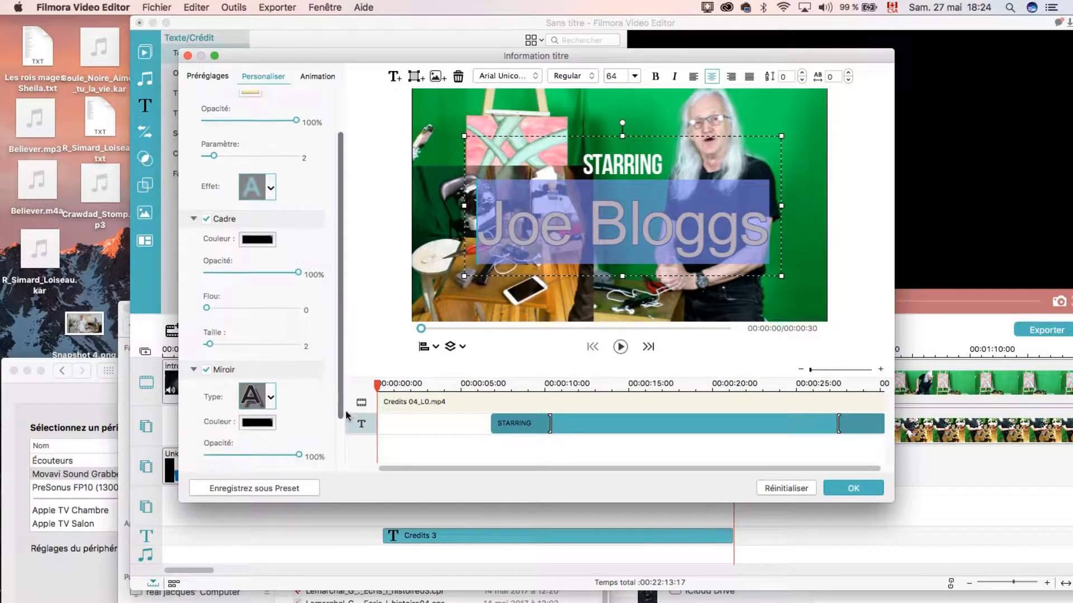
scroll(333, 321, "up", 5)
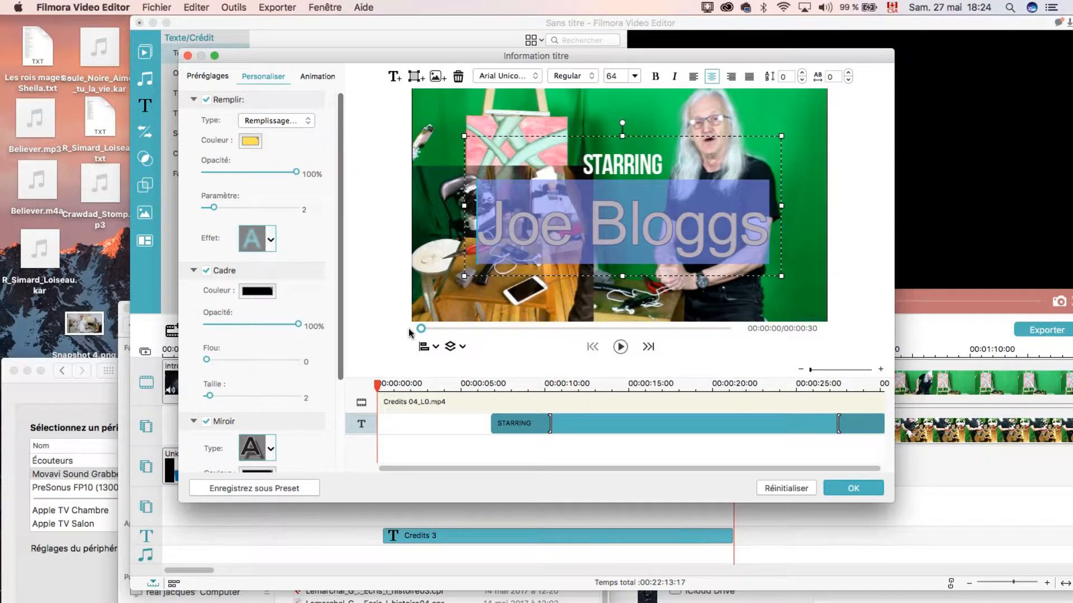
Replace the placeholder name with "ma nouvelle" and "video" on two lines.
type("ma nou")
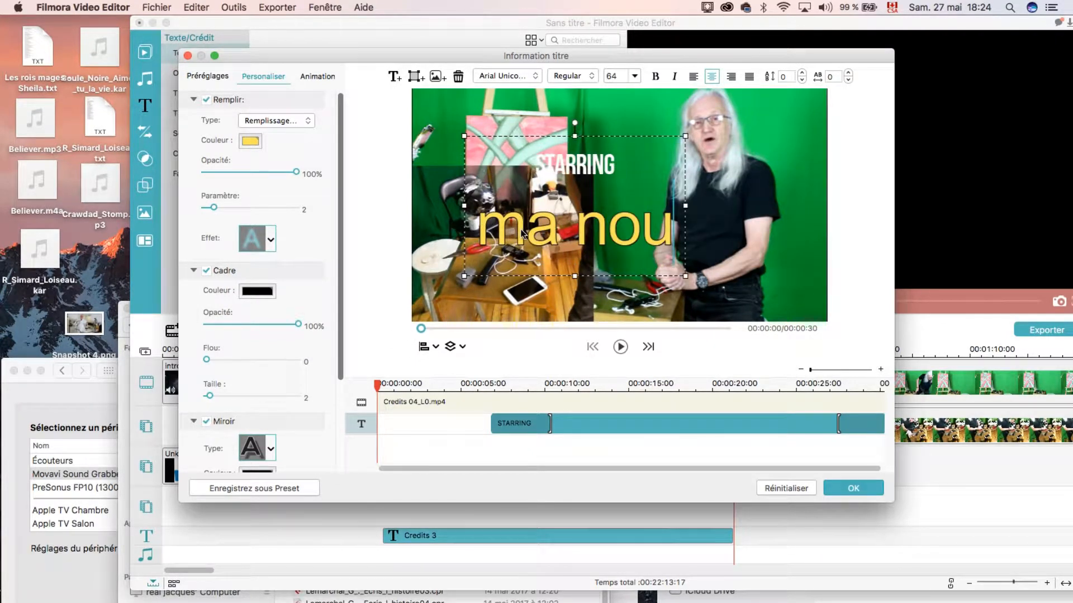
type("velle")
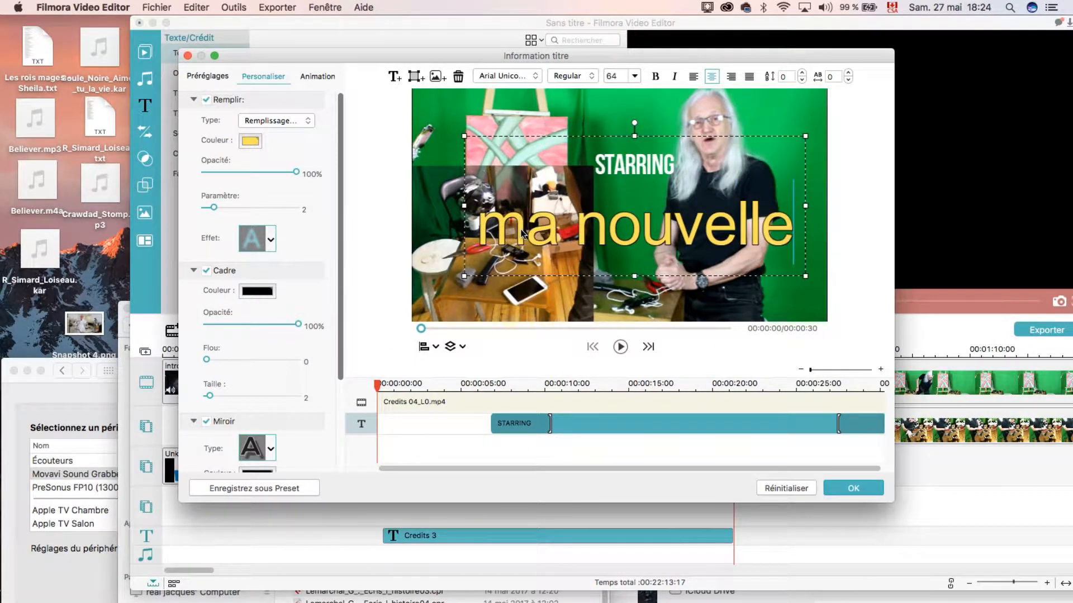
key("Return")
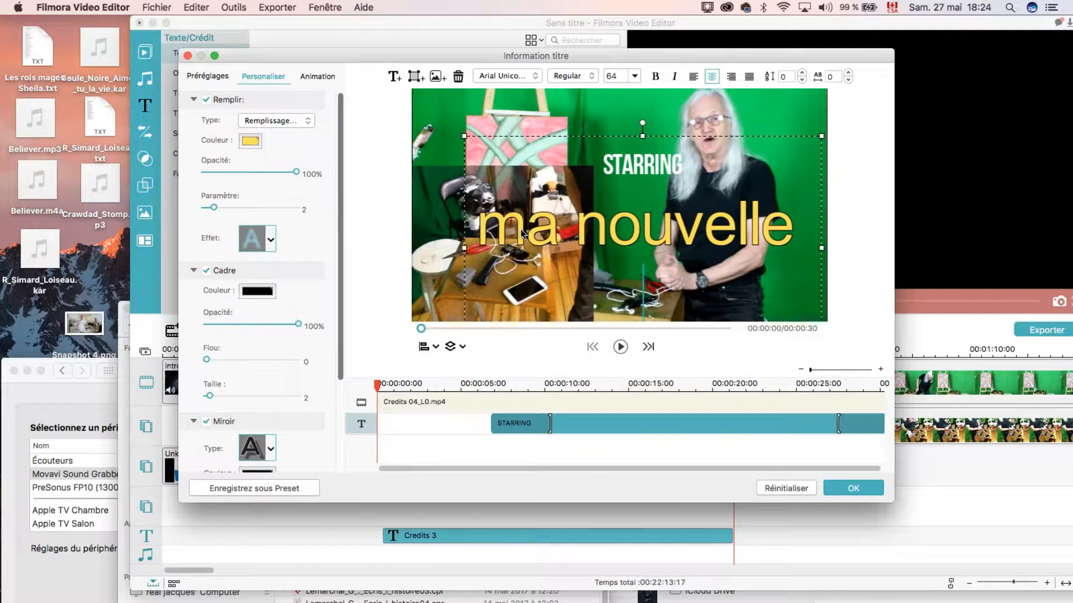
type("video")
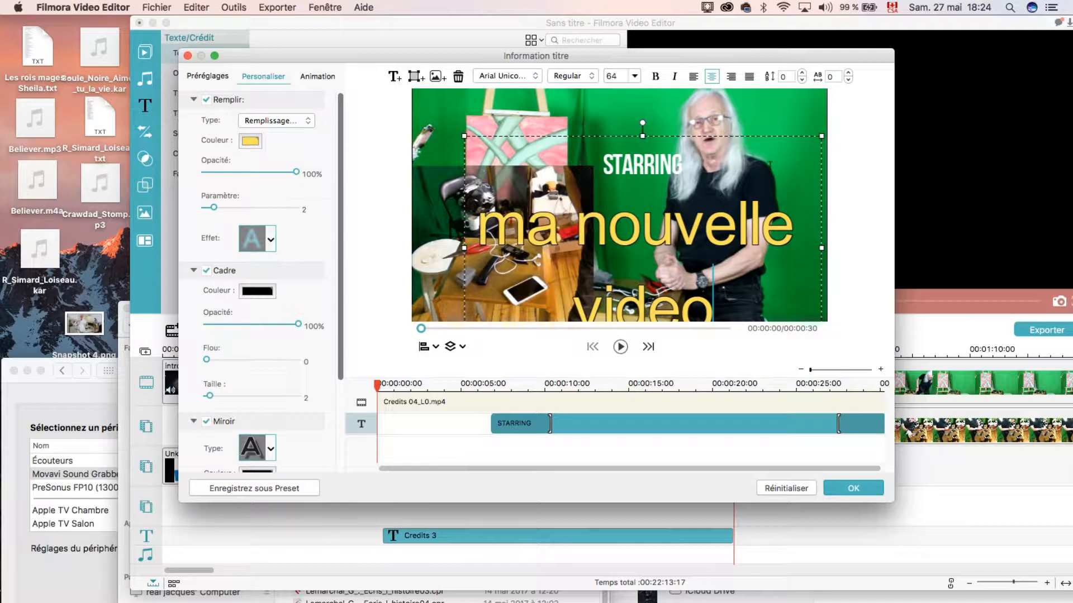
Delete the STARRING line from the title and move the remaining text up so both lines fit inside the frame.
left_click_drag(693, 167, 582, 174)
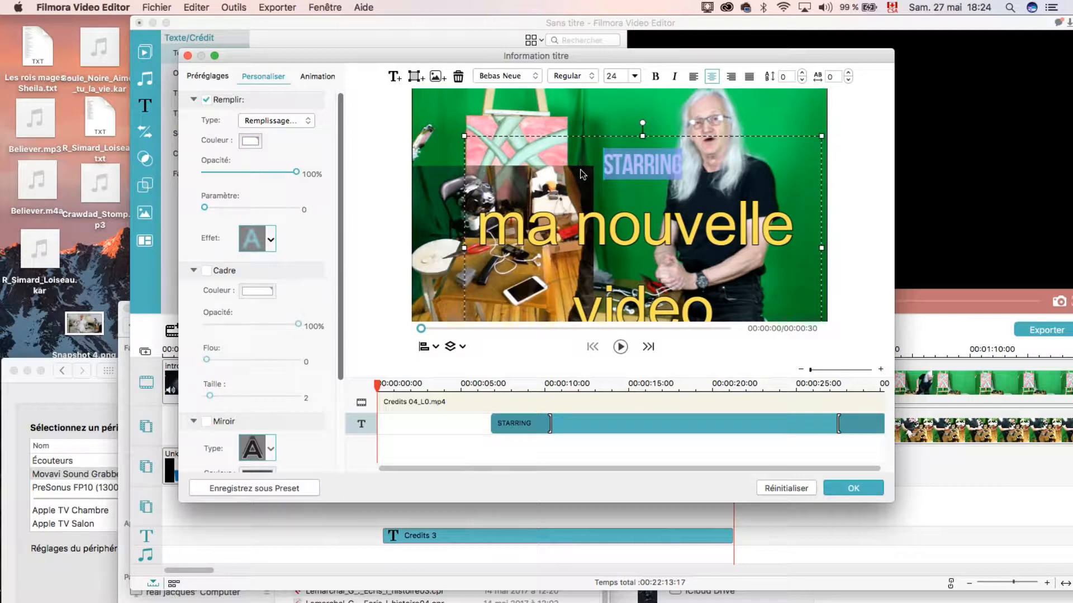
key("BackSpace")
key("Delete")
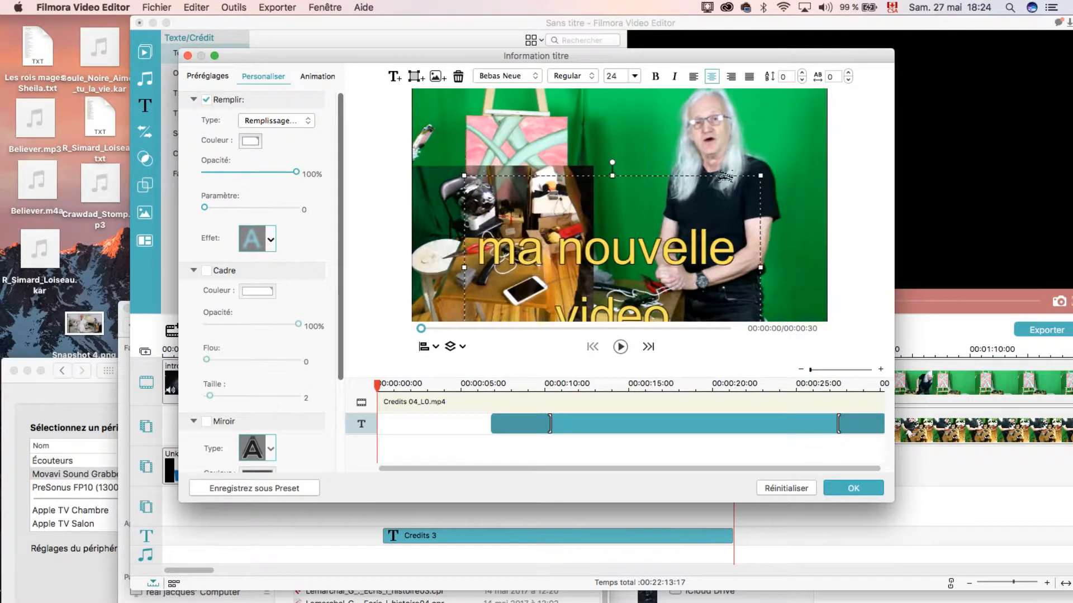
left_click_drag(686, 127, 701, 117)
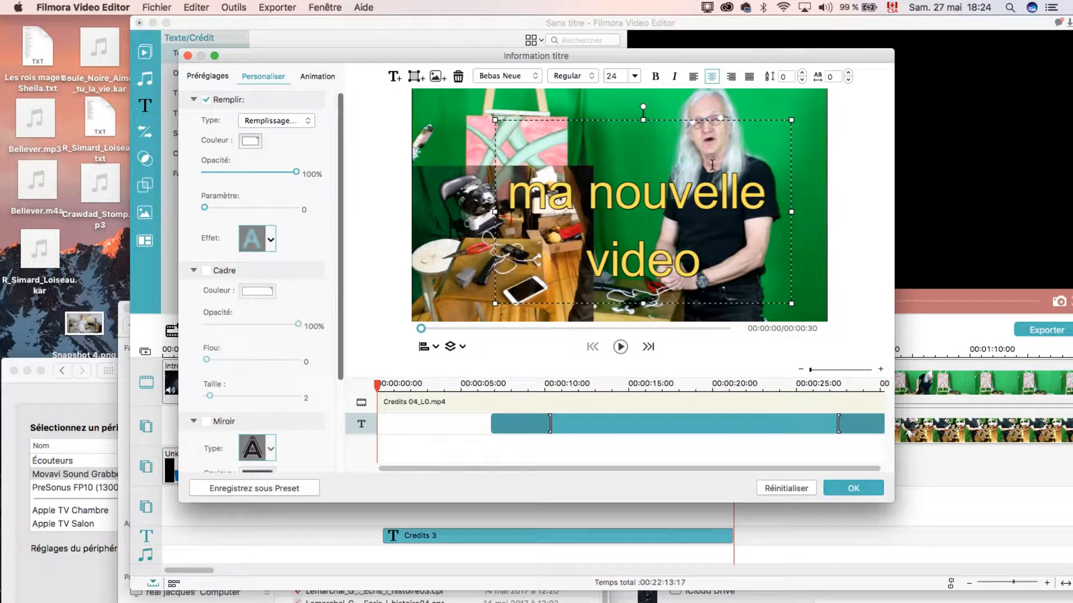
Set the title's font size to 14, enlarge its text box to fill the middle of the frame, and apply the title changes.
left_click(634, 77)
scroll(634, 119, "up", 3)
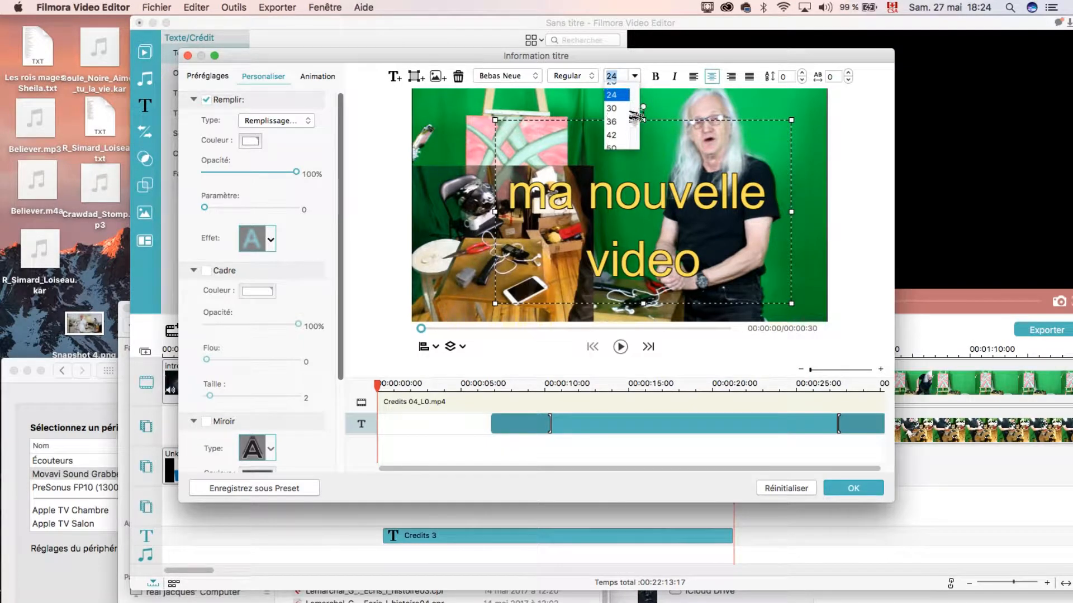
left_click(613, 102)
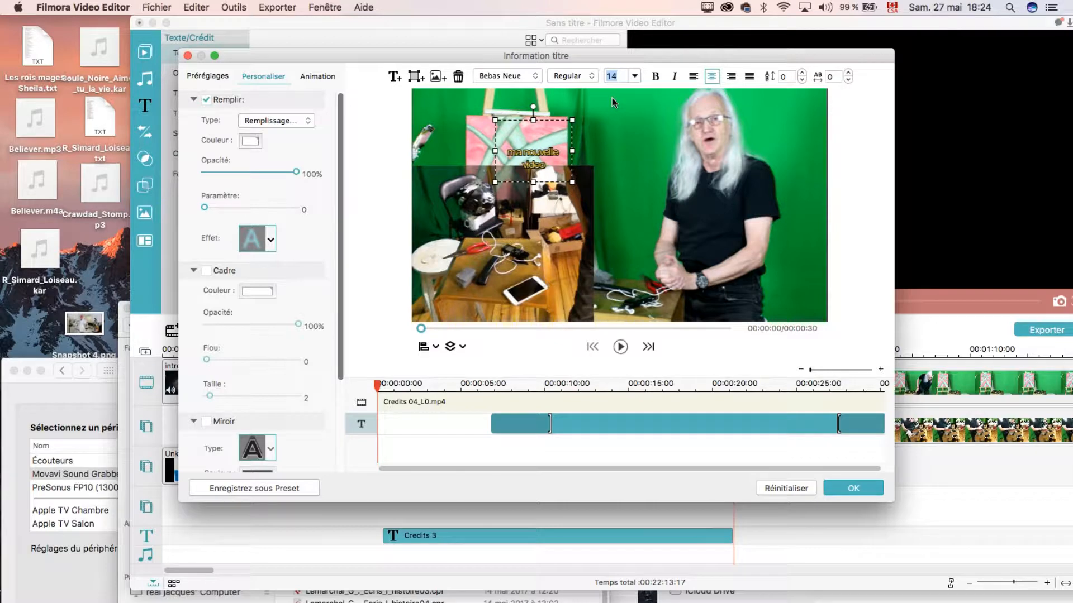
left_click_drag(573, 182, 775, 284)
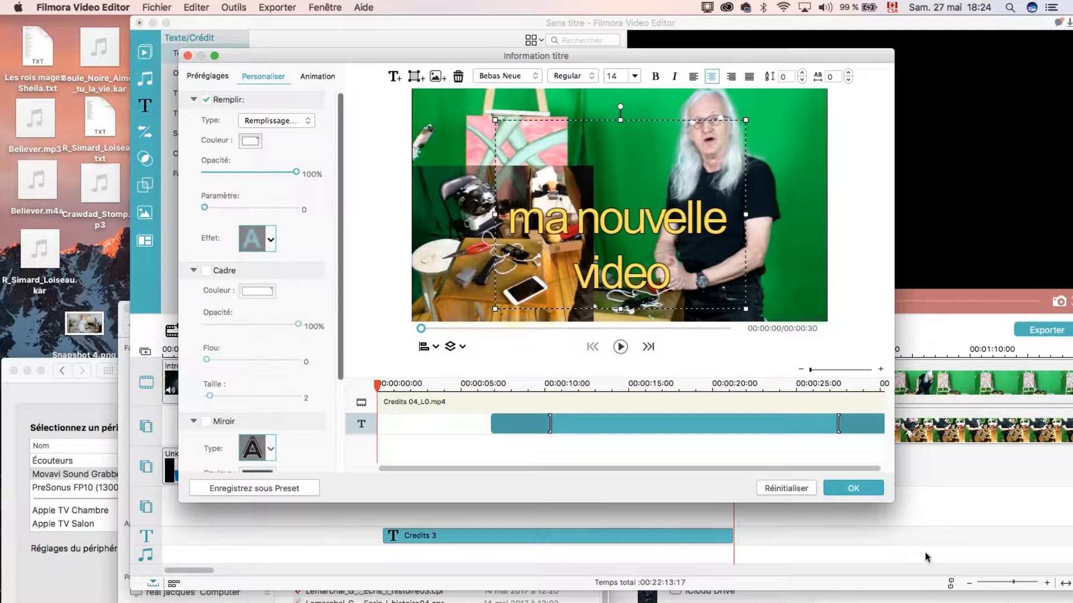
left_click(854, 490)
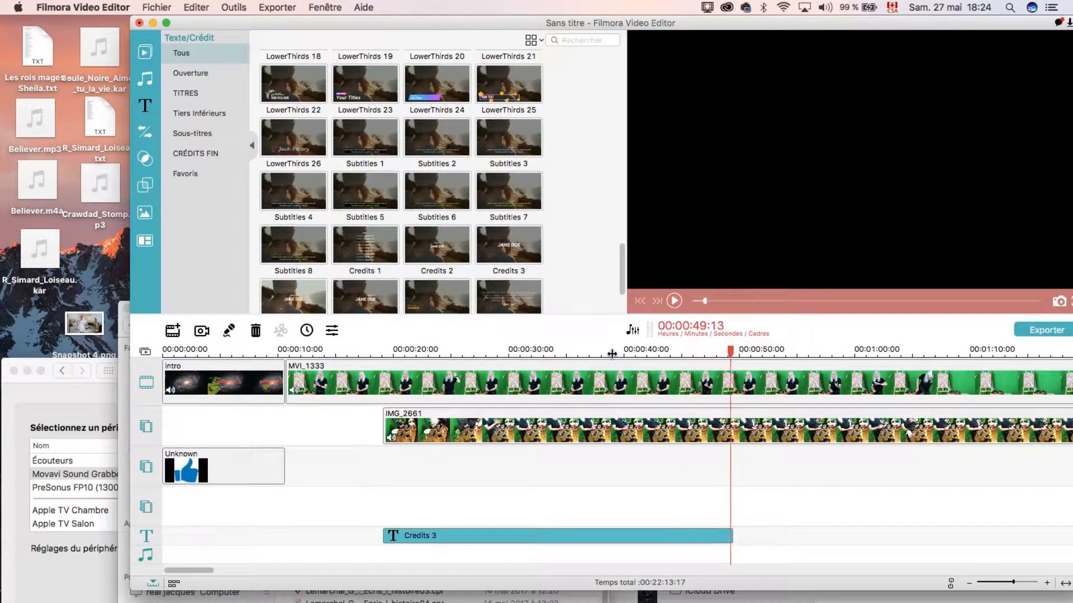
Play the timeline from about 18 seconds, just before the title, to preview the start of the overlay.
left_click_drag(612, 354, 372, 366)
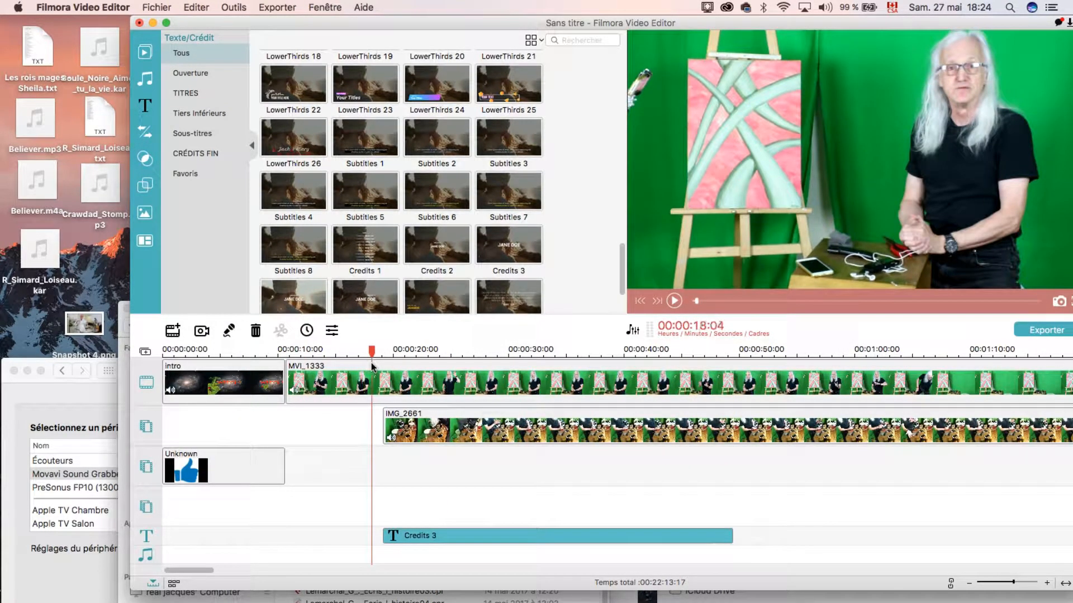
left_click(674, 301)
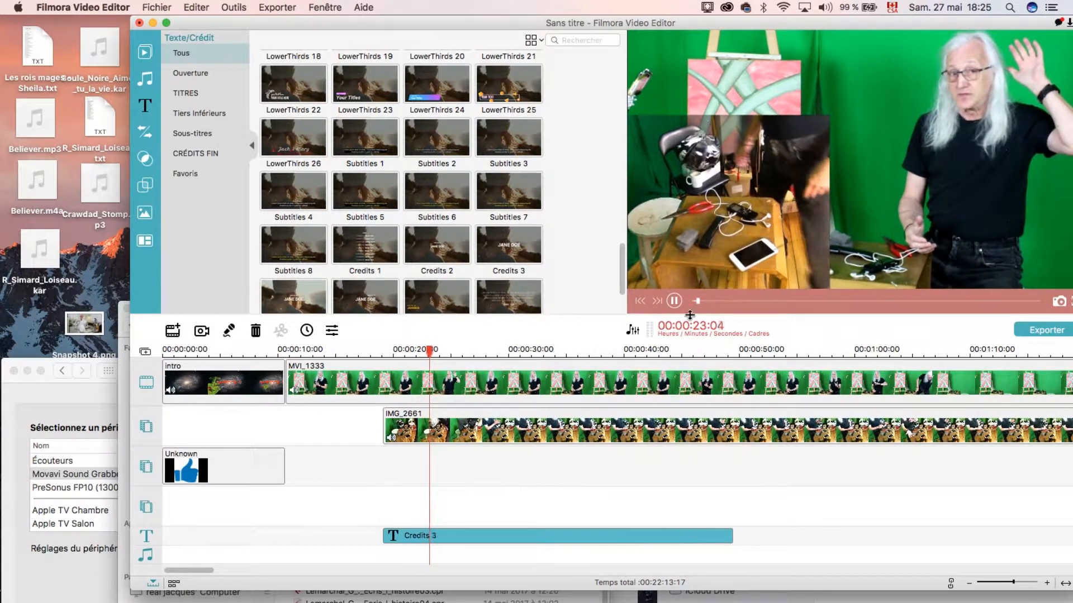
left_click(674, 301)
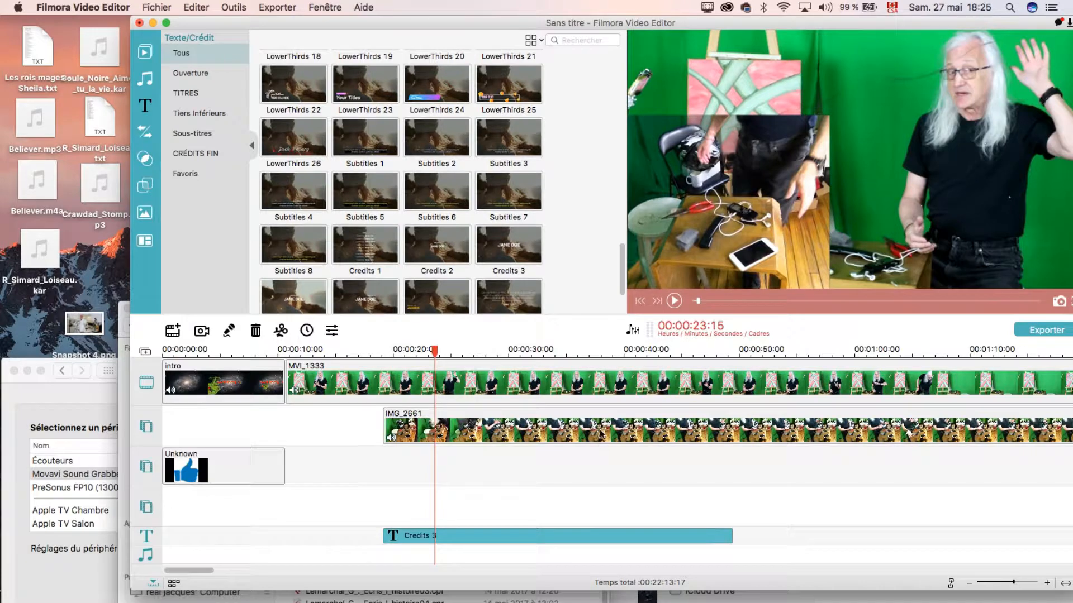
Turn the audio volume of the IMG_2661 overlay clip all the way down and apply the change.
right_click(601, 434)
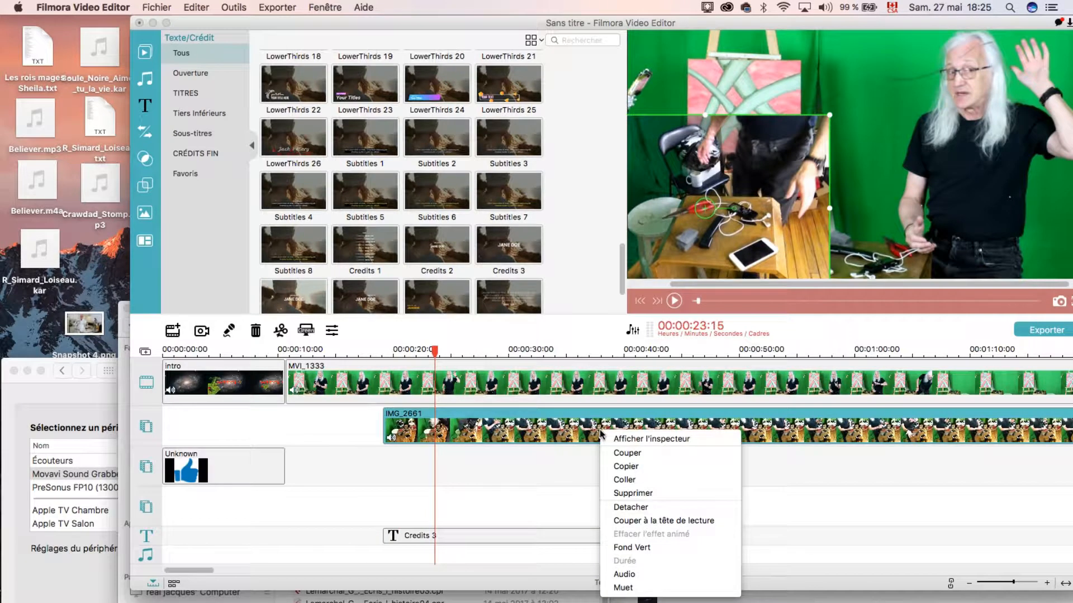
left_click(624, 574)
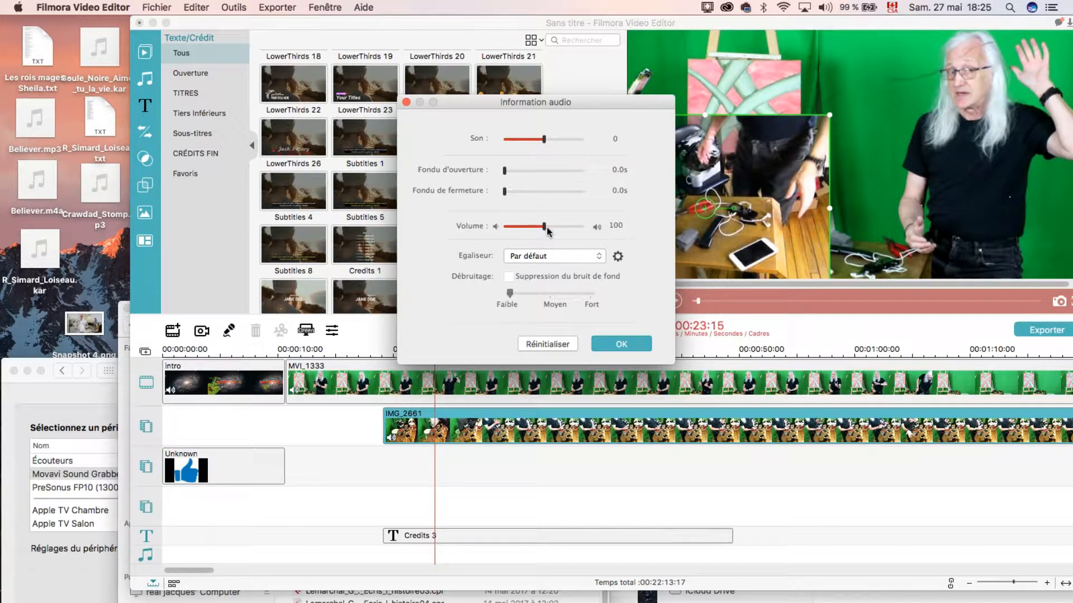
left_click_drag(545, 229, 437, 229)
left_click(621, 345)
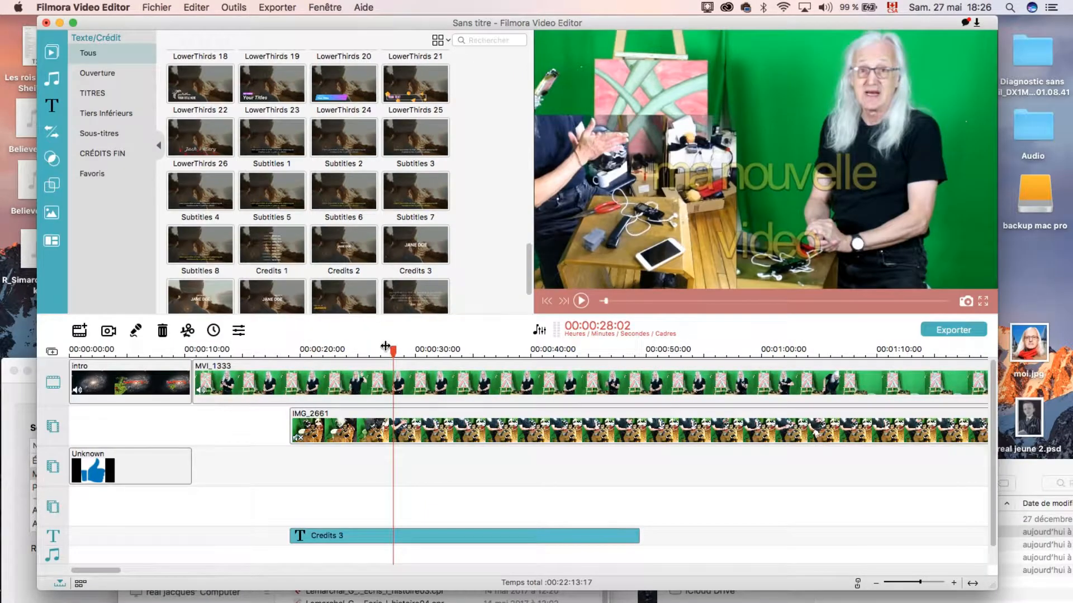
Play the timeline from about 27 seconds to check the title and the overlay's sound.
mouse_move(393, 351)
left_mouse_down()
mouse_move(463, 353)
mouse_move(379, 362)
left_mouse_up()
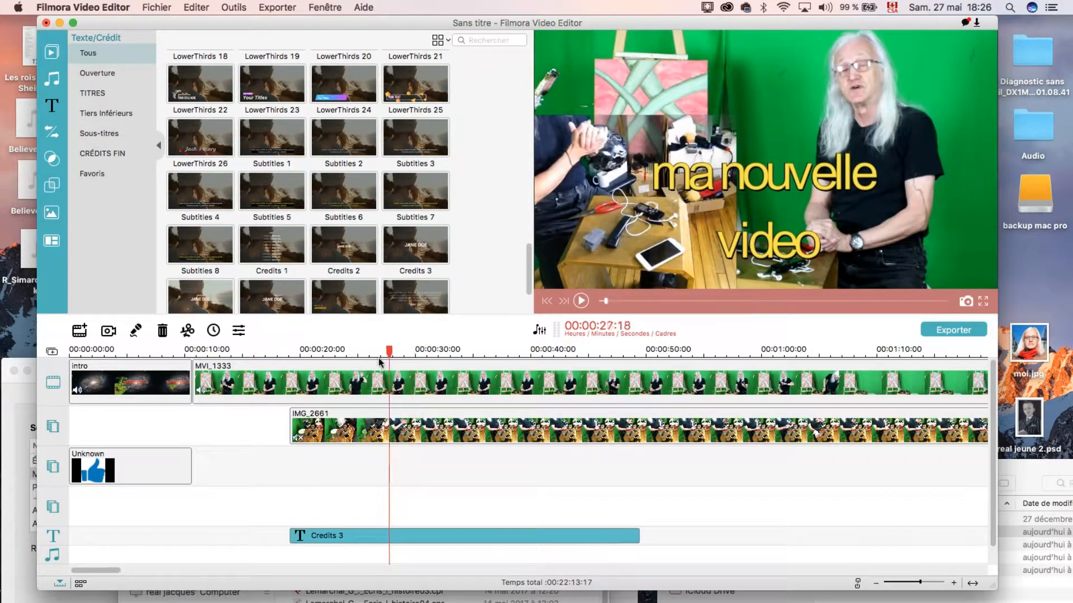
left_click(581, 302)
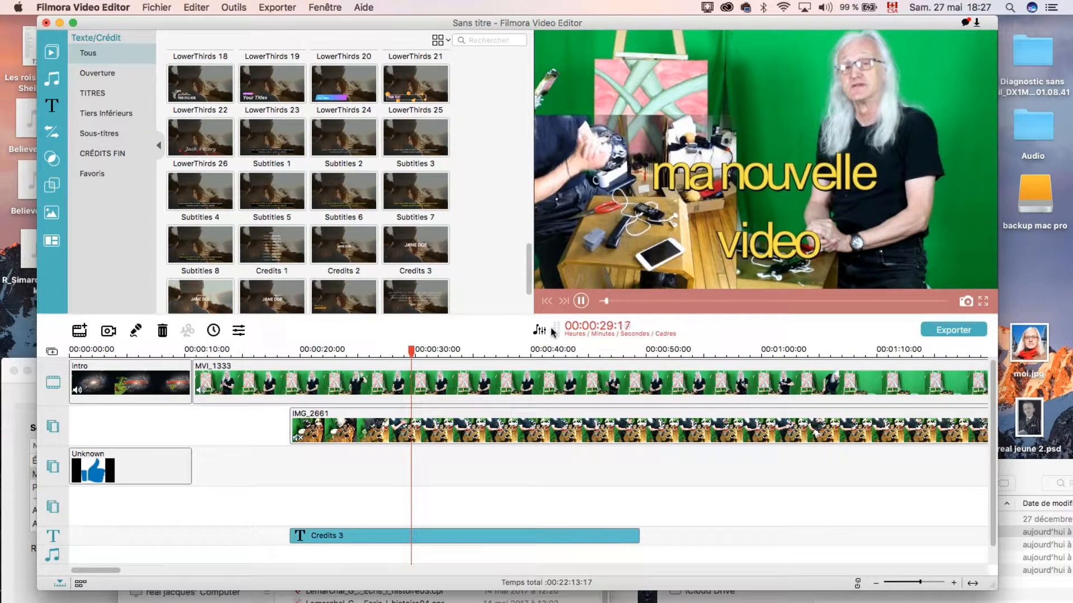
left_click(581, 301)
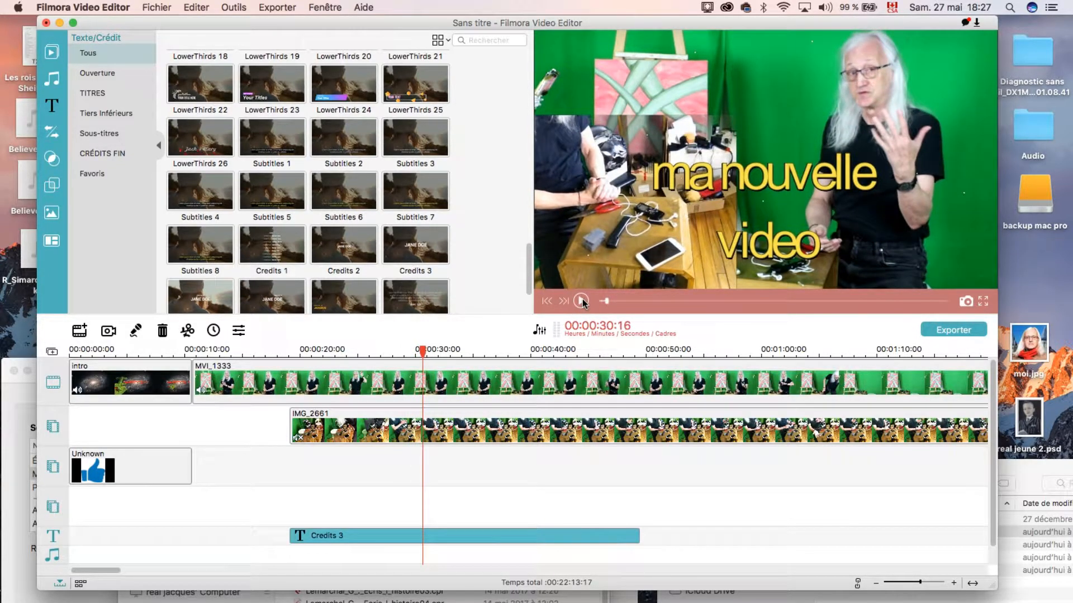
Open the IMG_2661 overlay's inspector, examine the available motion effects and close it.
right_click(620, 433)
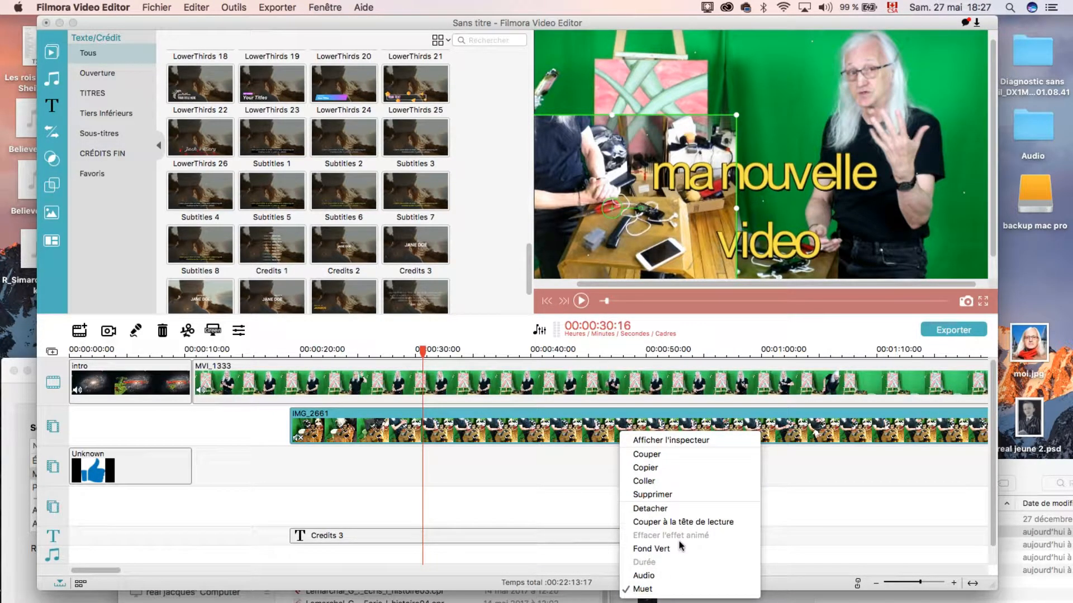
left_click(685, 441)
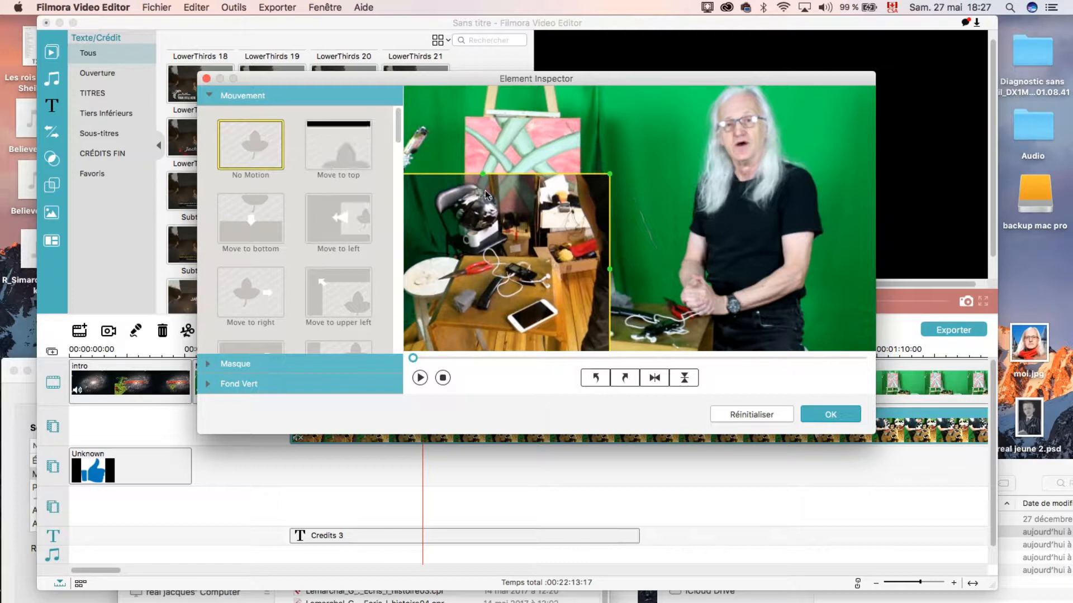
left_click_drag(400, 129, 400, 212)
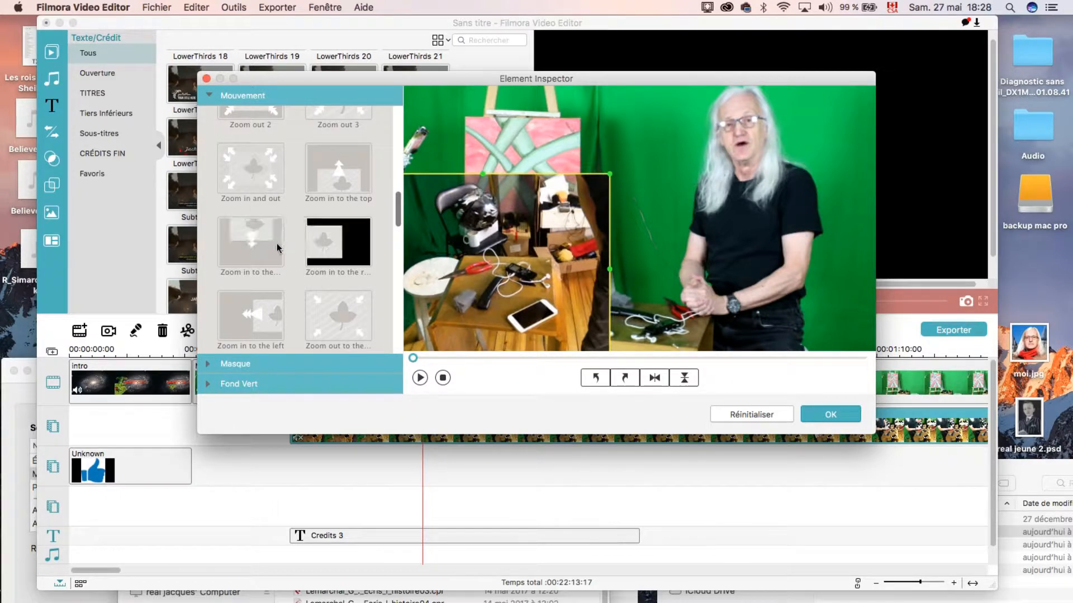
left_click(822, 417)
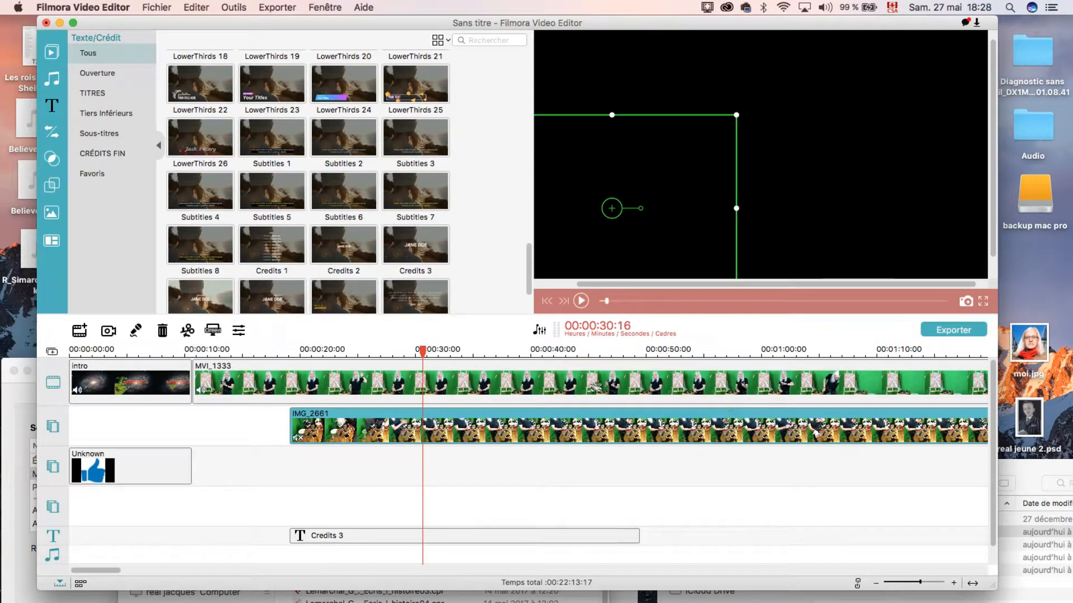
Open the main clip MVI_1333's inspector to examine its rotation, colour and speed settings, and close it.
right_click(597, 390)
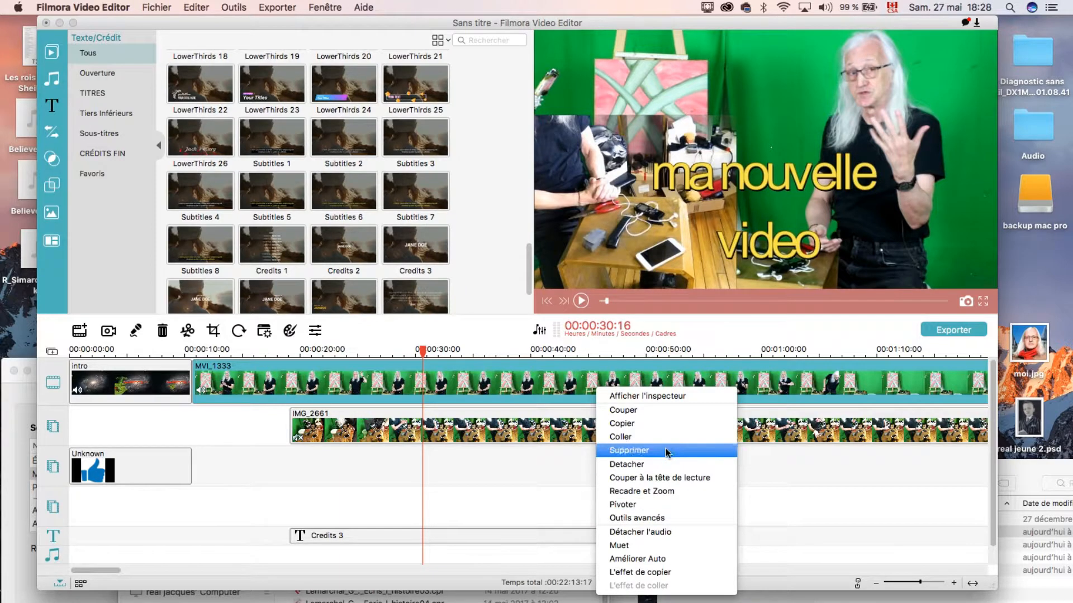
left_click(661, 396)
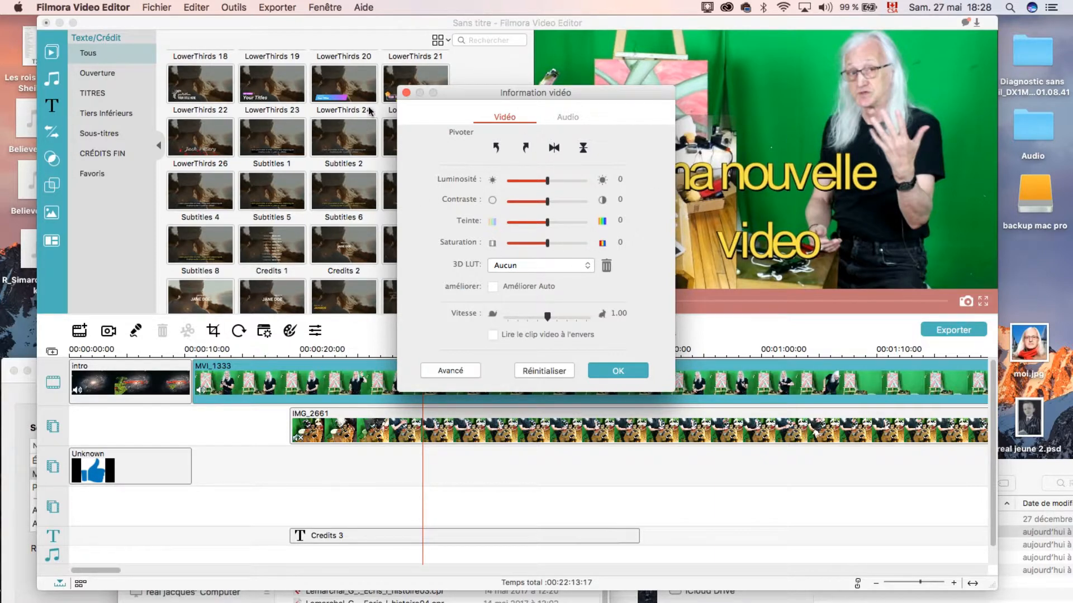
left_click(406, 93)
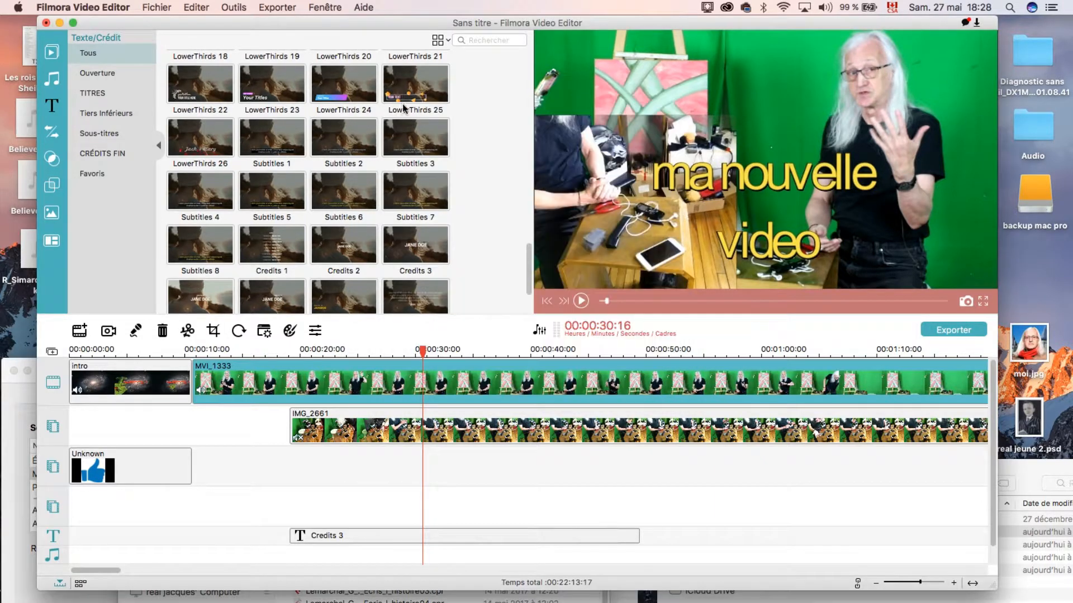
Give the IMG_2661 overlay the first Rotate to zoom motion effect, preview it and apply it.
right_click(486, 432)
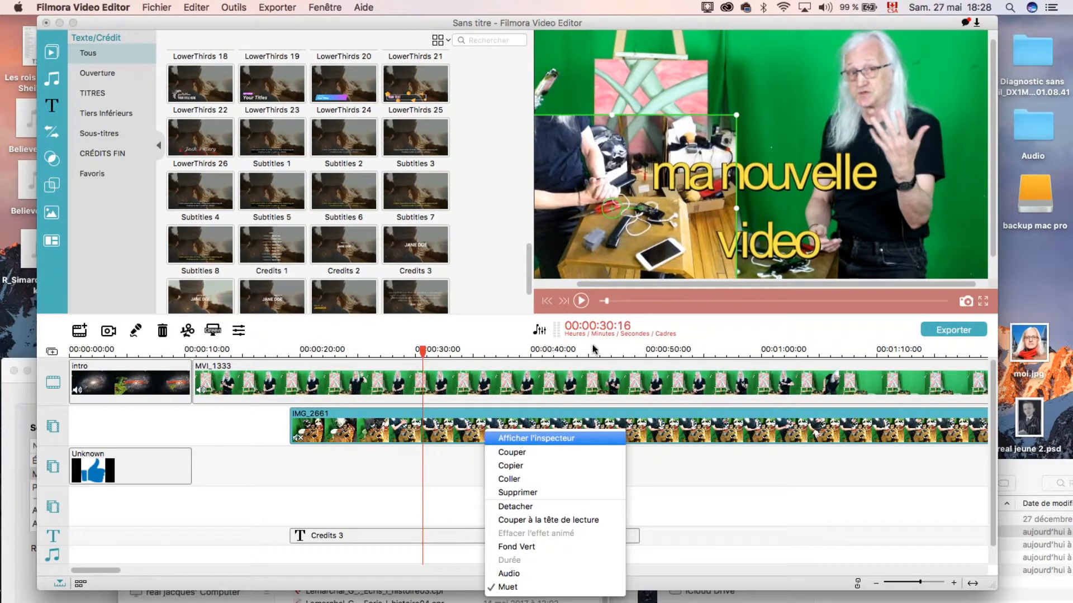
key("Return")
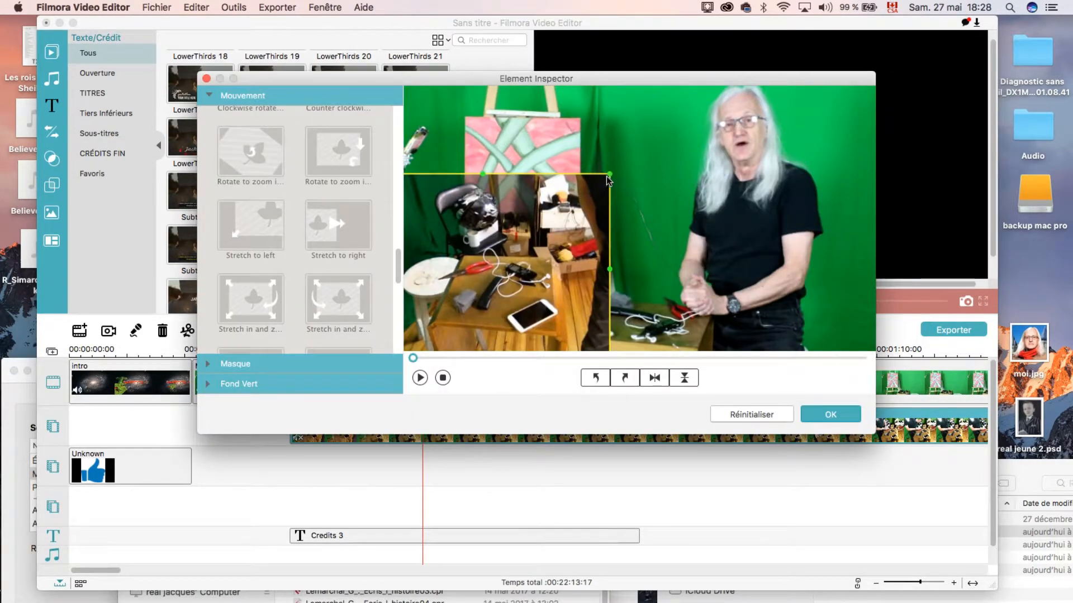
left_click(249, 156)
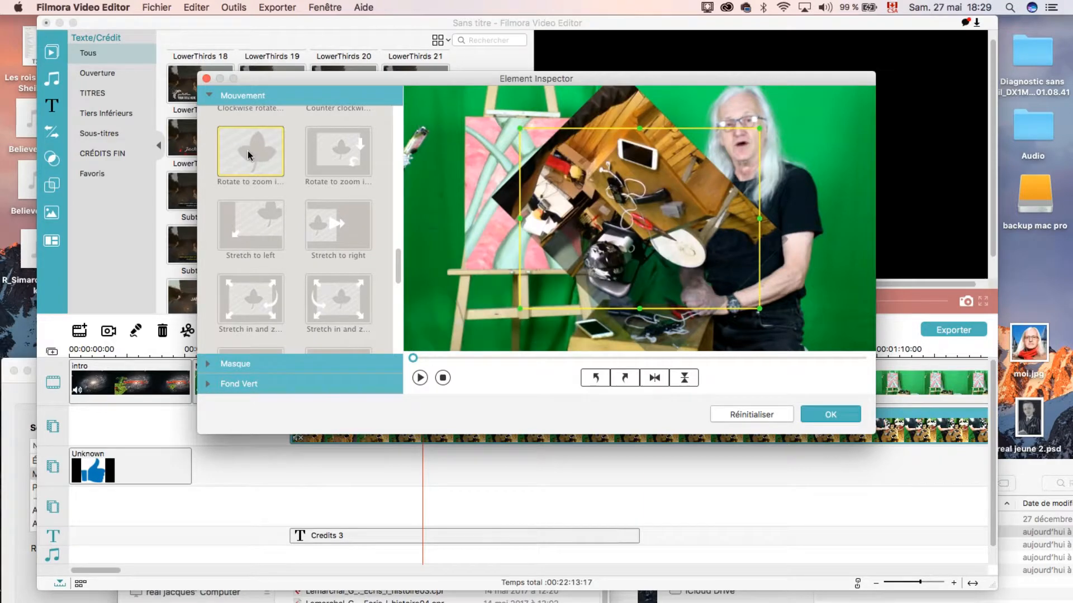
left_click(420, 378)
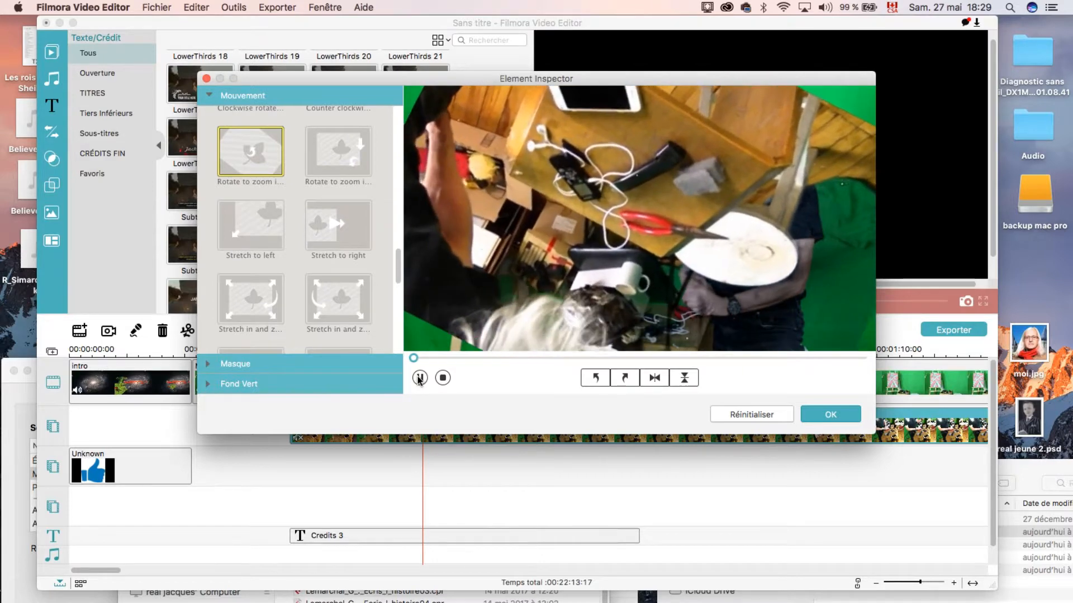
left_click(831, 414)
scroll(995, 547, "down", 1)
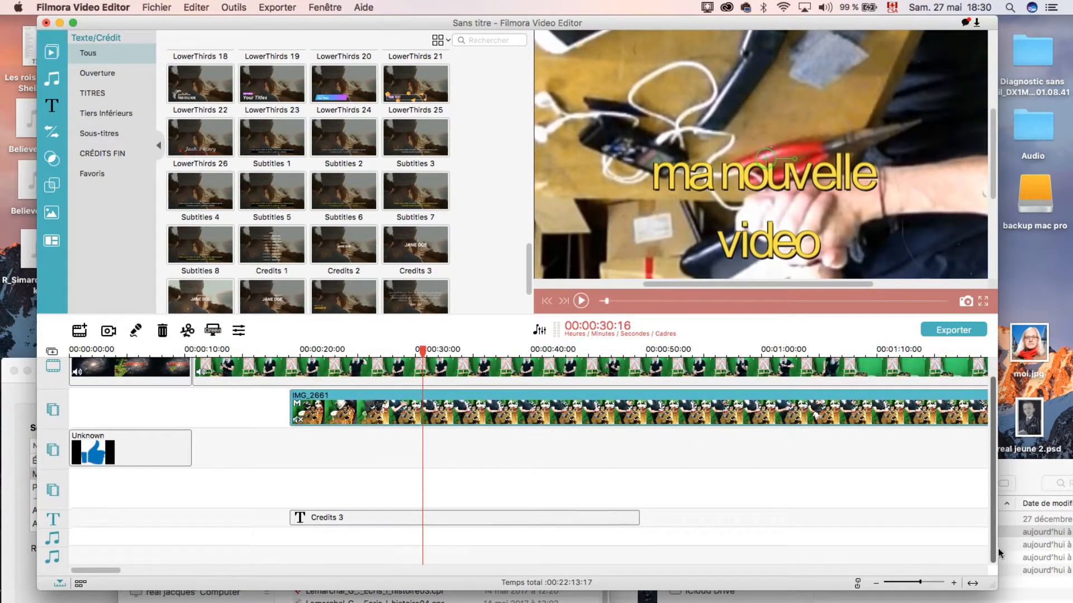